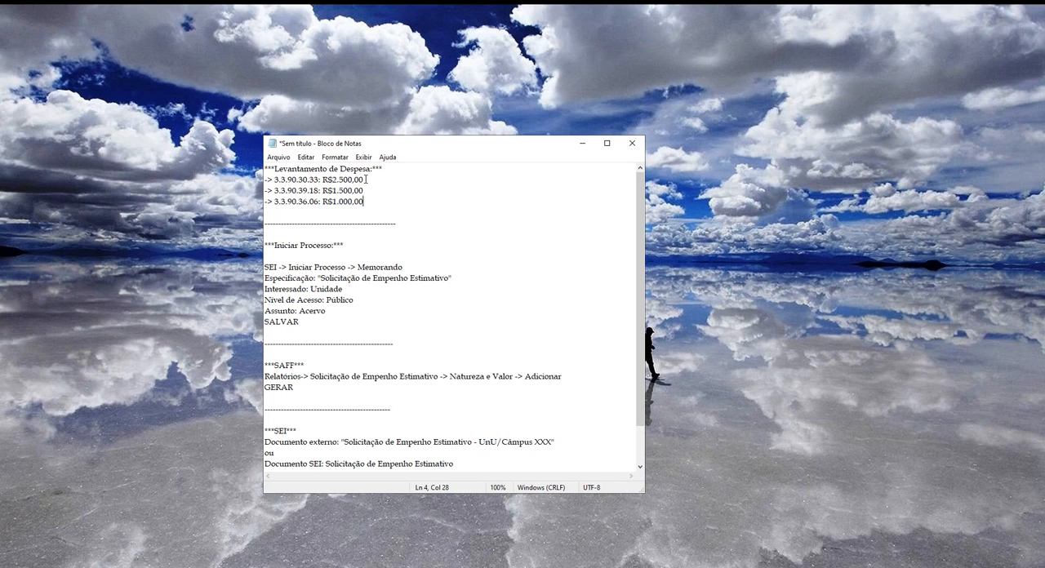
Review the expense items with their values and the Iniciar Processo section in the notes.
{"action": "left_click_drag", "start_coordinate": [366, 180], "coordinate": [298, 178]}
{"action": "left_click_drag", "start_coordinate": [364, 190], "coordinate": [299, 191]}
{"action": "left_click_drag", "start_coordinate": [364, 202], "coordinate": [299, 202]}
{"action": "left_click", "coordinate": [341, 223]}
{"action": "left_click_drag", "start_coordinate": [405, 145], "coordinate": [332, 150]}
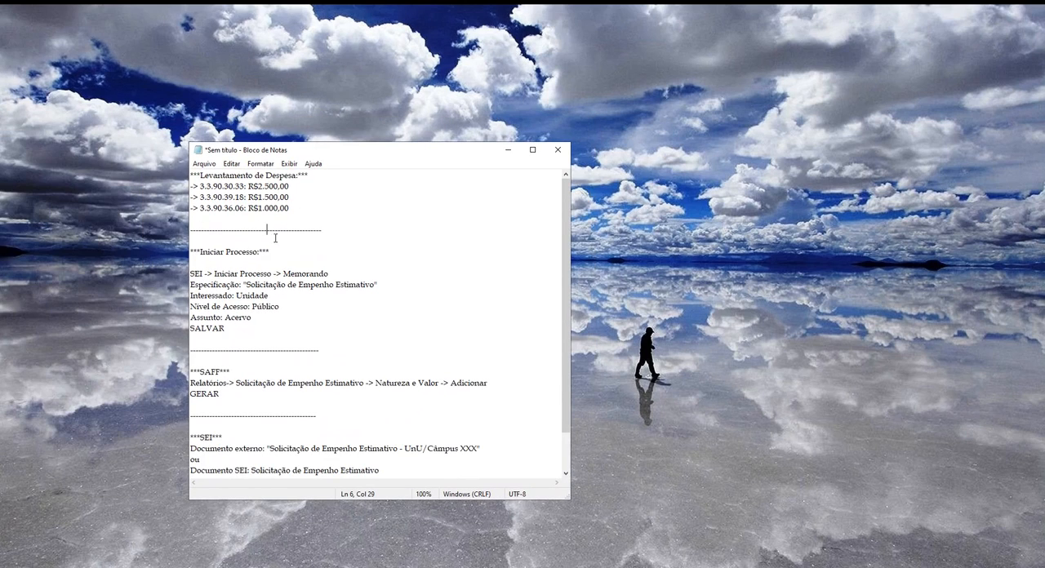
{"action": "left_click_drag", "start_coordinate": [199, 250], "coordinate": [263, 251]}
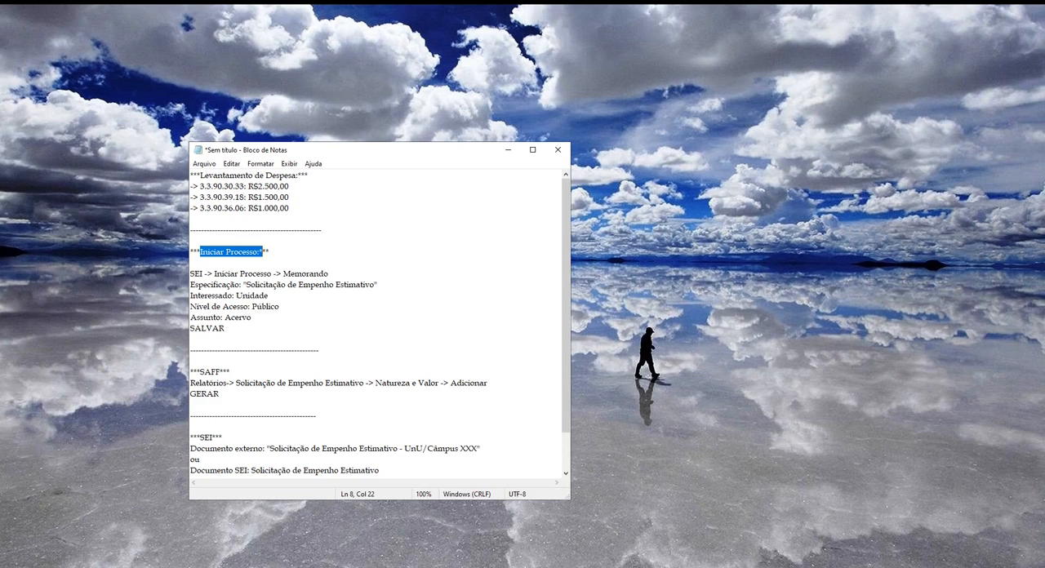
Switch to SEI in the browser and start a new process of type Memorando.
{"action": "left_click_drag", "start_coordinate": [1, 9], "coordinate": [448, 5]}
{"action": "left_click", "coordinate": [118, 134]}
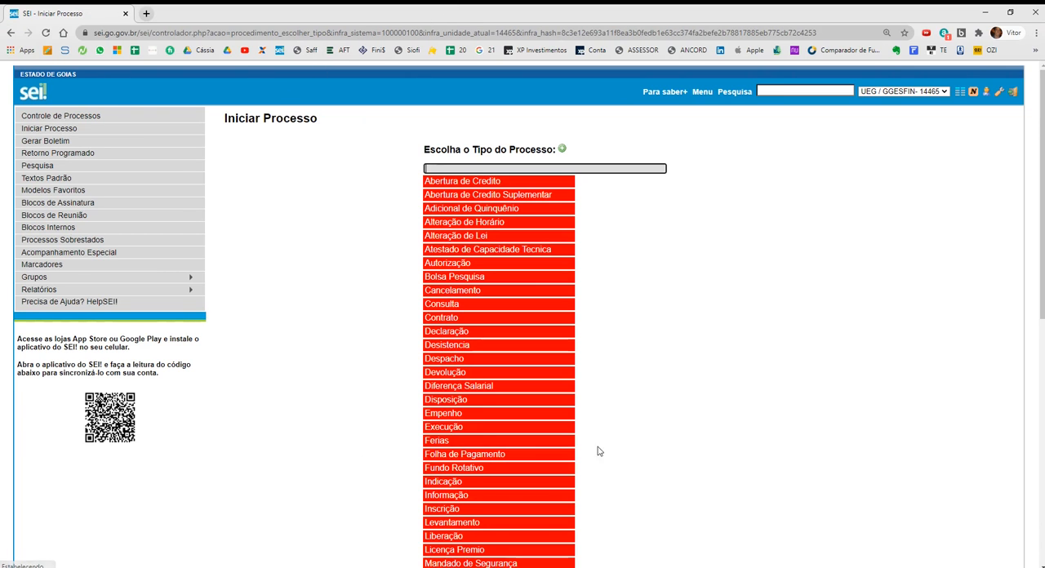
{"action": "scroll", "coordinate": [294, 352], "scroll_direction": "down", "scroll_amount": 1}
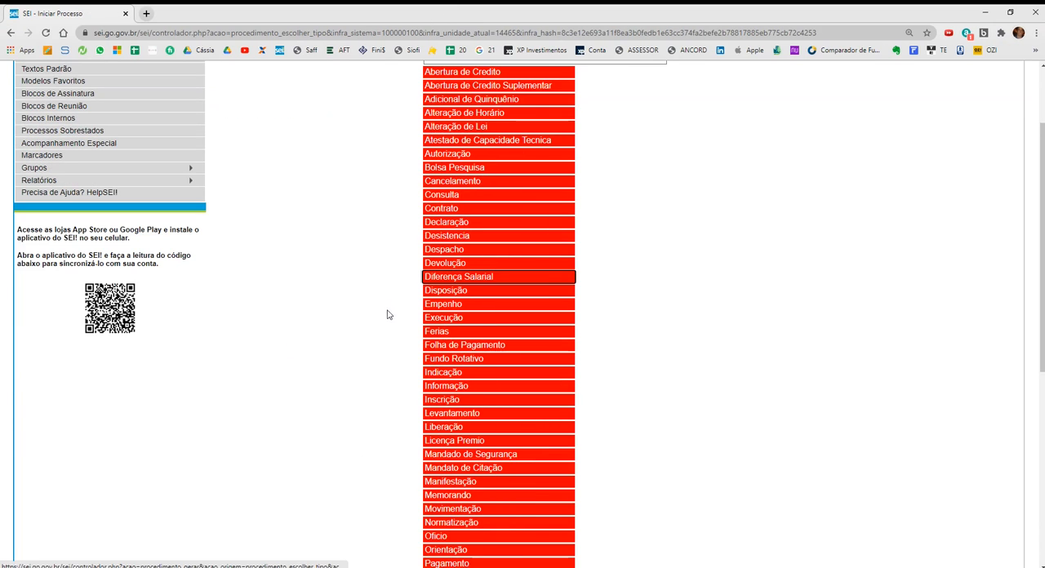
{"action": "left_click", "coordinate": [434, 496]}
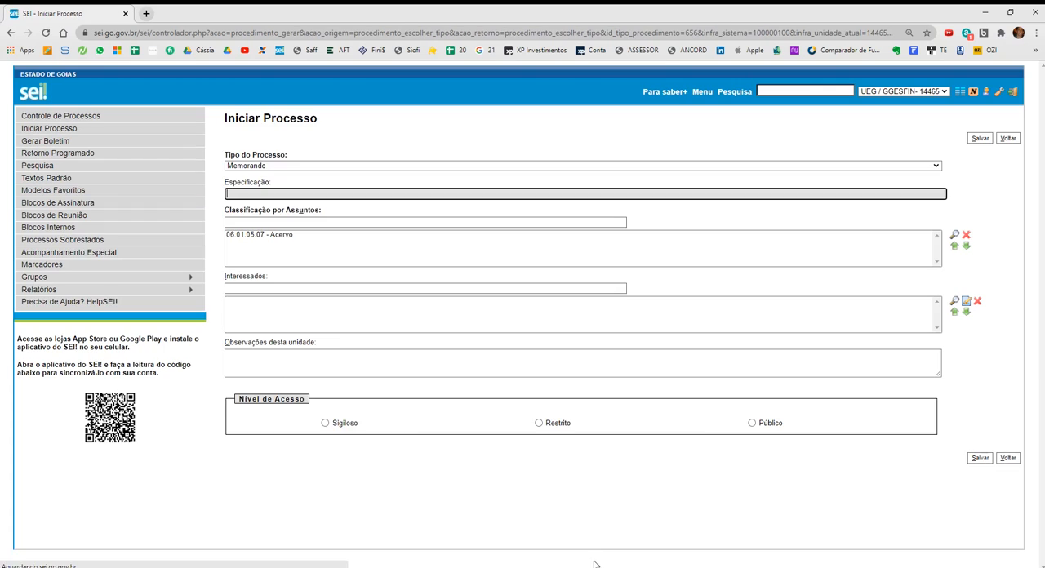
Following the notes, set the process's Especificação to "Solicitação de Empenho Estimativo".
{"action": "key", "text": "alt+Tab"}
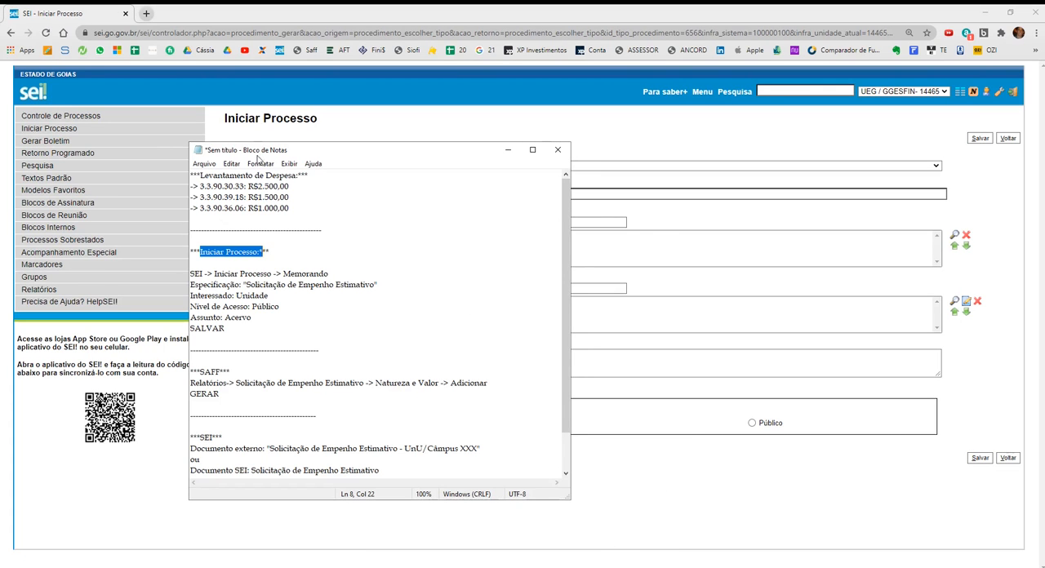
{"action": "left_click_drag", "start_coordinate": [257, 157], "coordinate": [753, 140]}
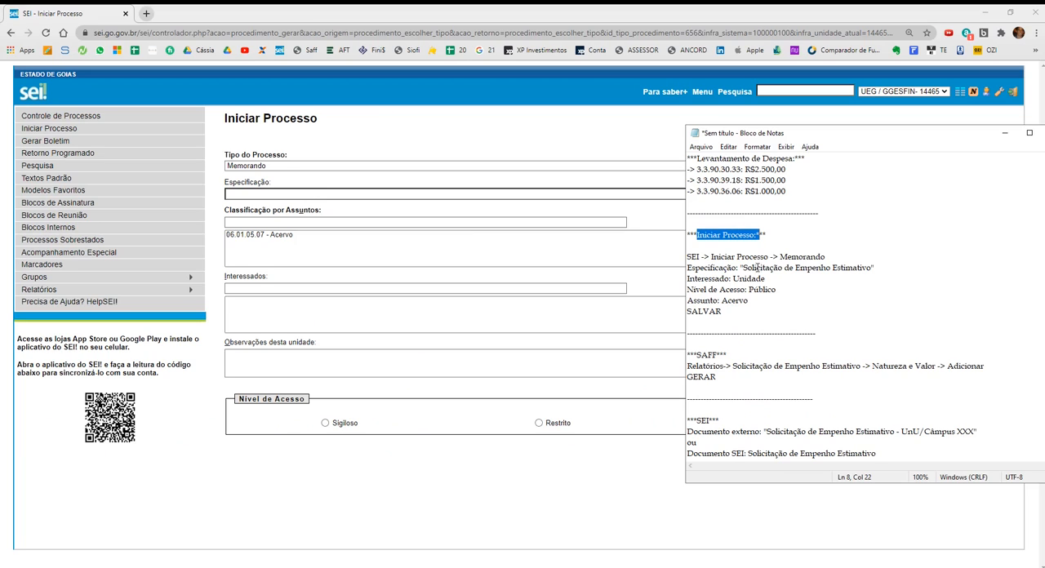
{"action": "left_click", "coordinate": [312, 196]}
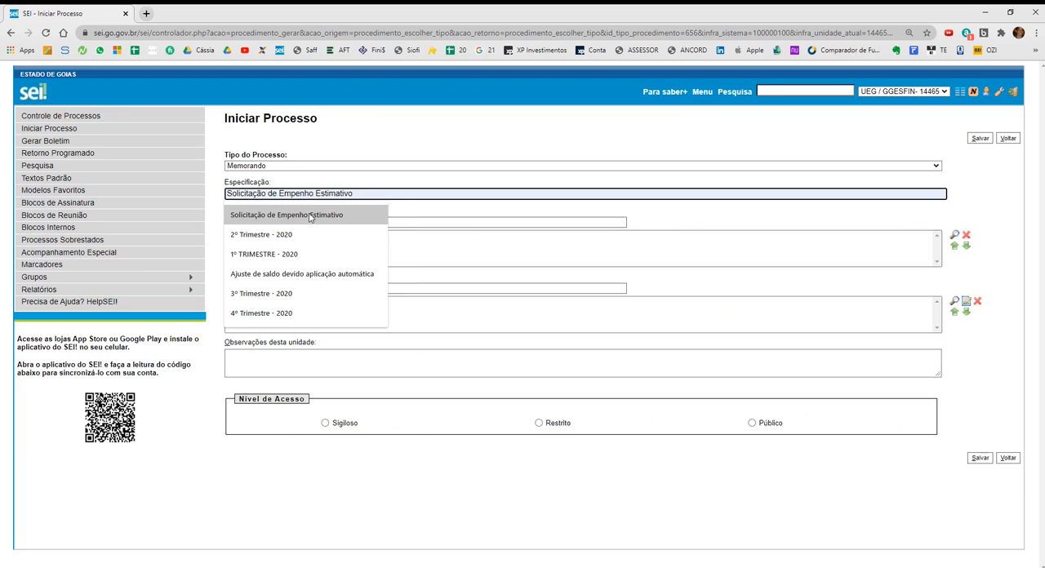
{"action": "left_click", "coordinate": [313, 214]}
Search contacts by unit code 14465 and add GERÊNCIA DE GESTÃO E FINANÇAS as the process's interested party.
{"action": "key", "text": "alt+Tab"}
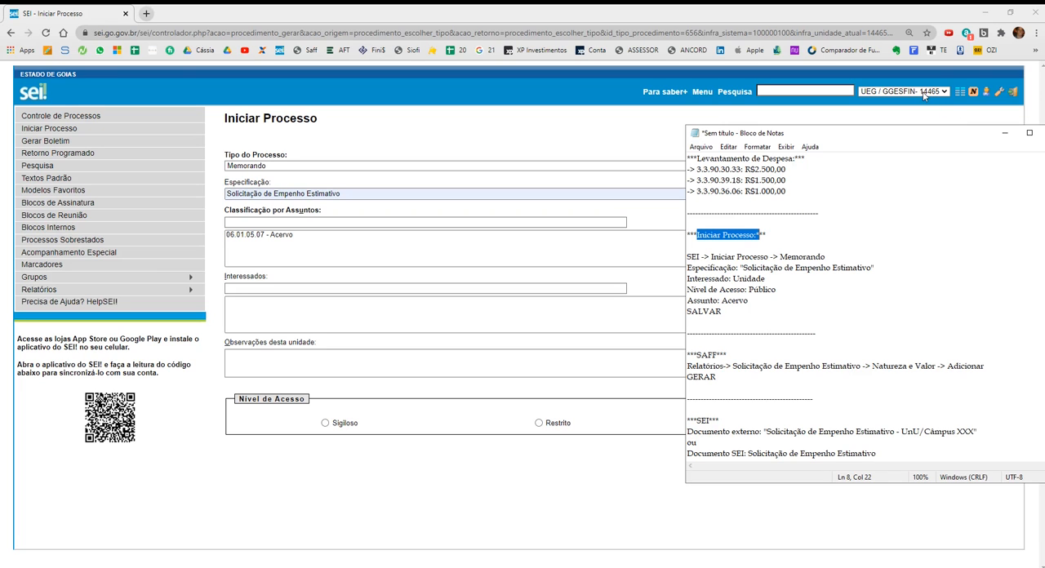
{"action": "left_click", "coordinate": [277, 293]}
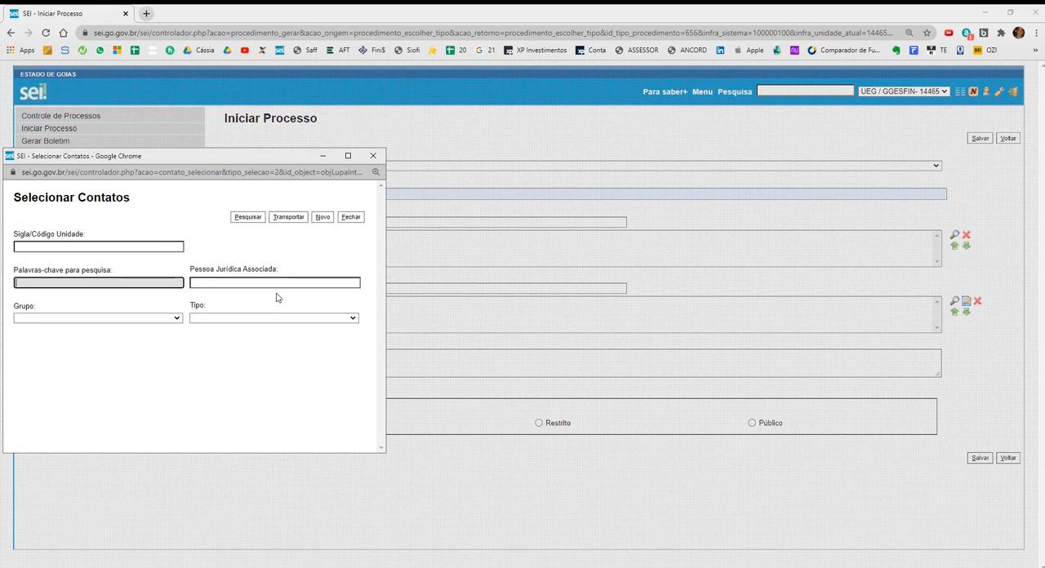
{"action": "left_click", "coordinate": [129, 247]}
{"action": "left_click", "coordinate": [98, 287]}
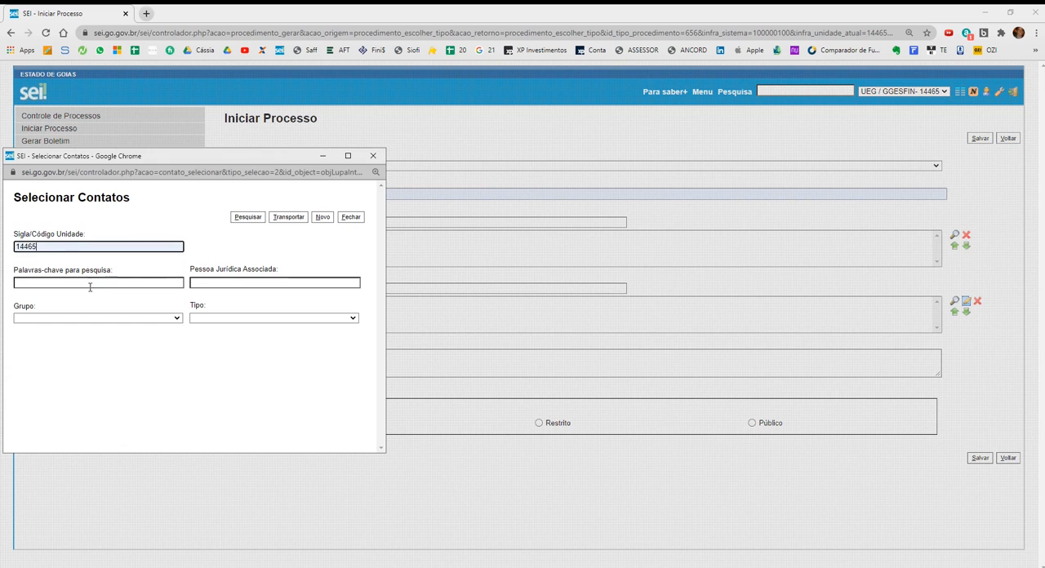
{"action": "left_click", "coordinate": [249, 218]}
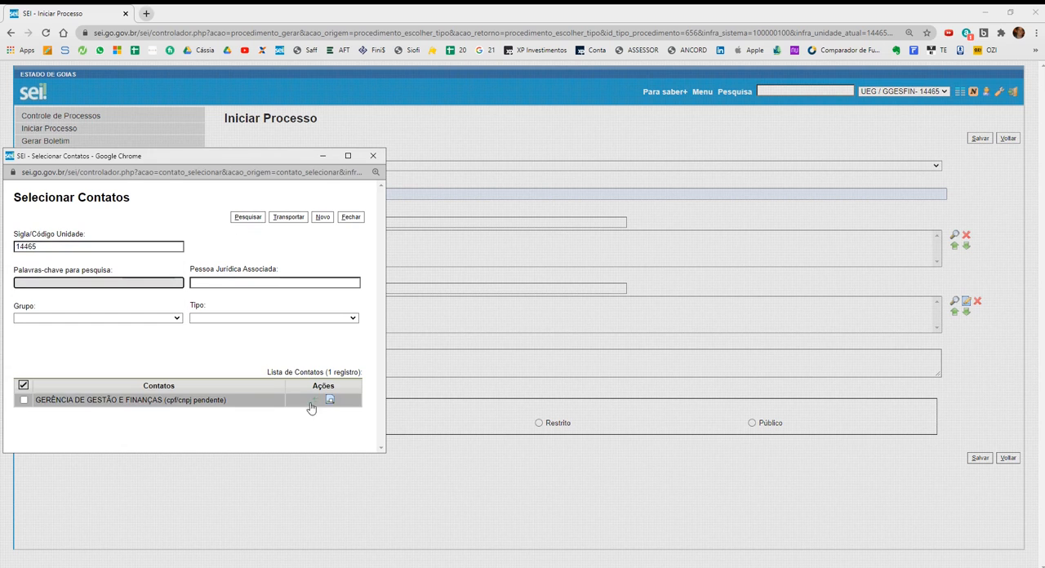
{"action": "left_click", "coordinate": [306, 402]}
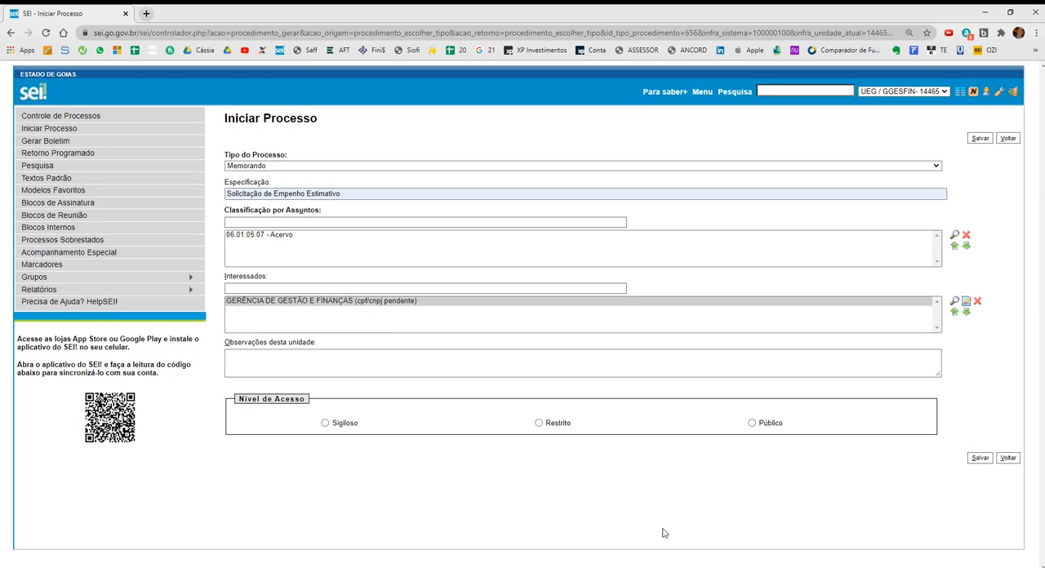
Check the subject Acervo in the notes, set the process's access level to Público and leave the form.
{"action": "key", "text": "alt+Tab"}
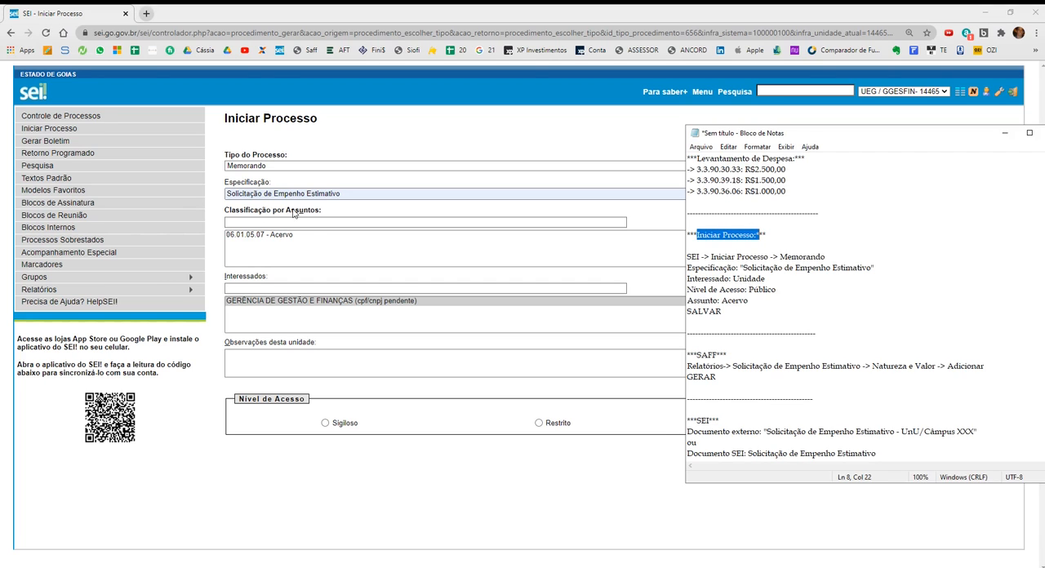
{"action": "double_click", "coordinate": [733, 301]}
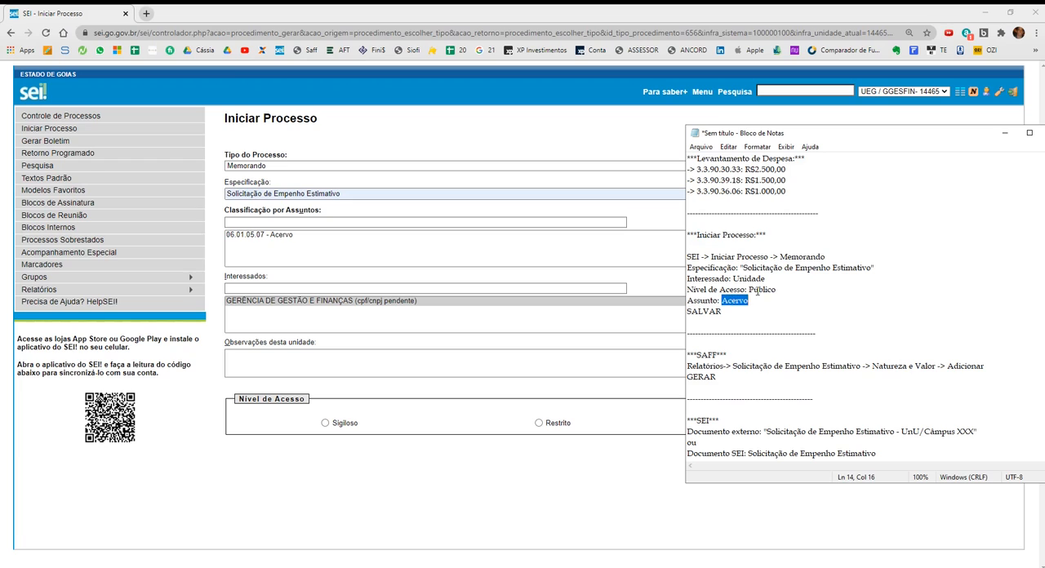
{"action": "left_click", "coordinate": [631, 324]}
{"action": "left_click", "coordinate": [751, 423]}
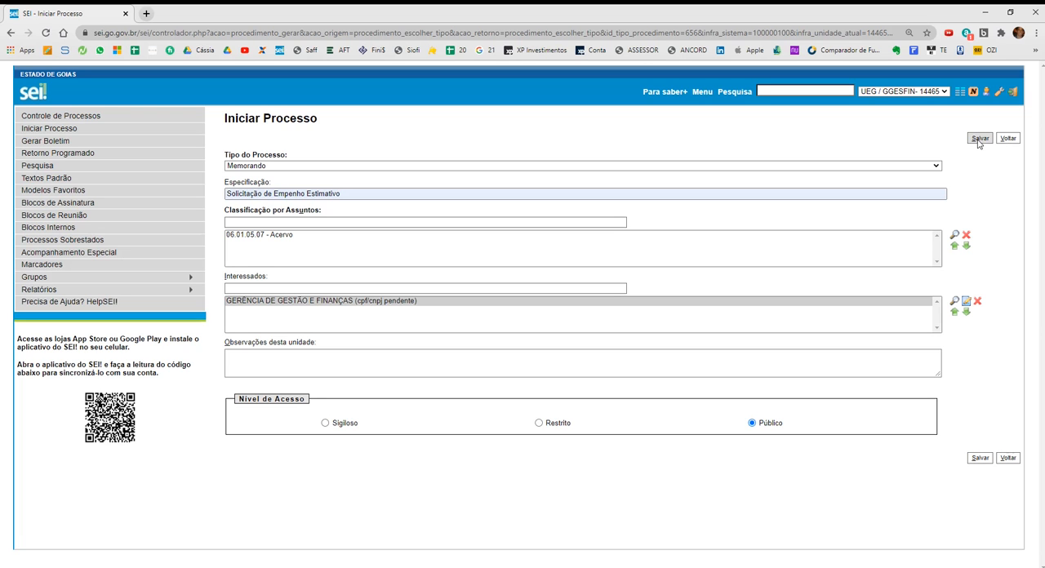
{"action": "left_click", "coordinate": [126, 15]}
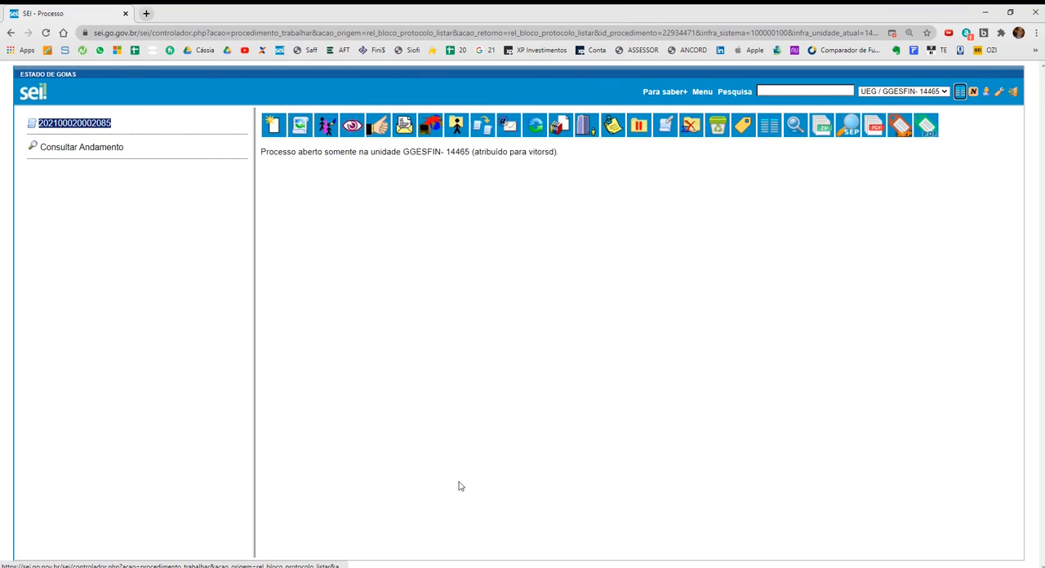
Examine the SAFF instructions in the notes for generating the estimated commitment request.
{"action": "left_click", "coordinate": [599, 566]}
{"action": "left_click", "coordinate": [500, 226]}
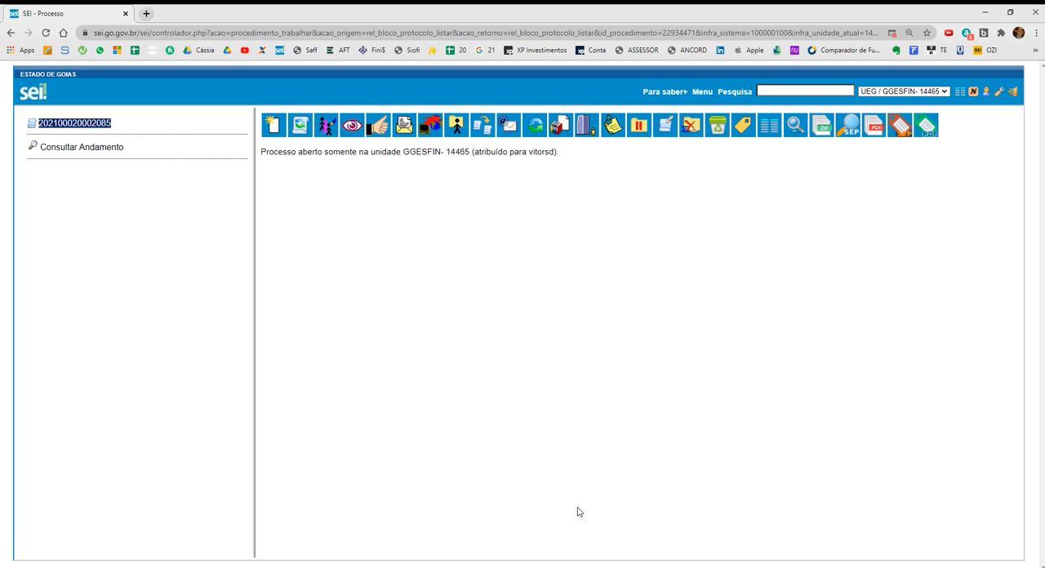
{"action": "left_click", "coordinate": [600, 567]}
{"action": "scroll", "coordinate": [741, 292], "scroll_direction": "down", "scroll_amount": 2}
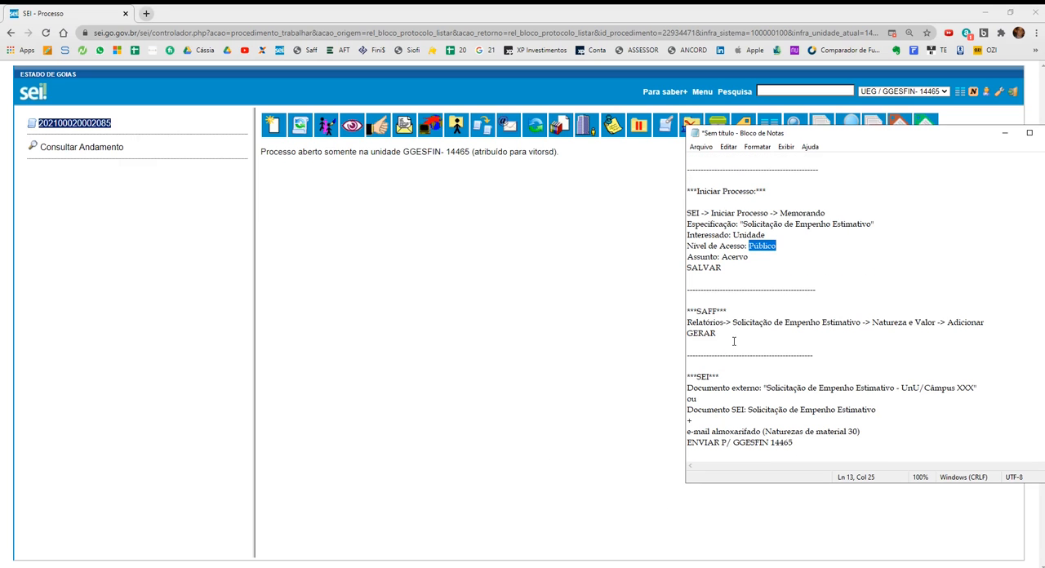
{"action": "left_click_drag", "start_coordinate": [733, 341], "coordinate": [690, 312]}
{"action": "left_click_drag", "start_coordinate": [770, 134], "coordinate": [290, 181]}
Open SAFF in a new browser tab and check the selected campus and period.
{"action": "left_click", "coordinate": [146, 13]}
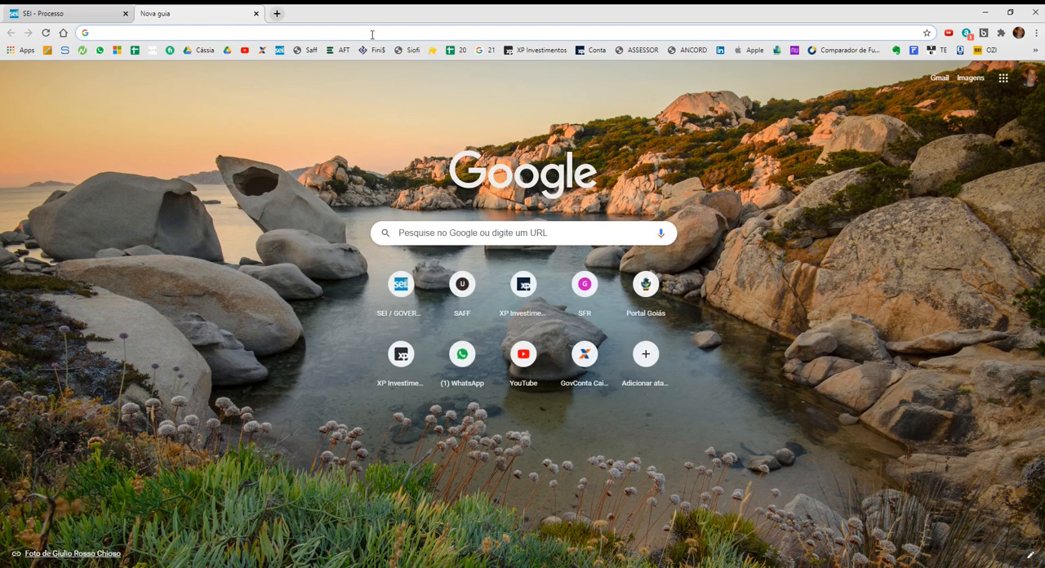
{"action": "left_click", "coordinate": [308, 50]}
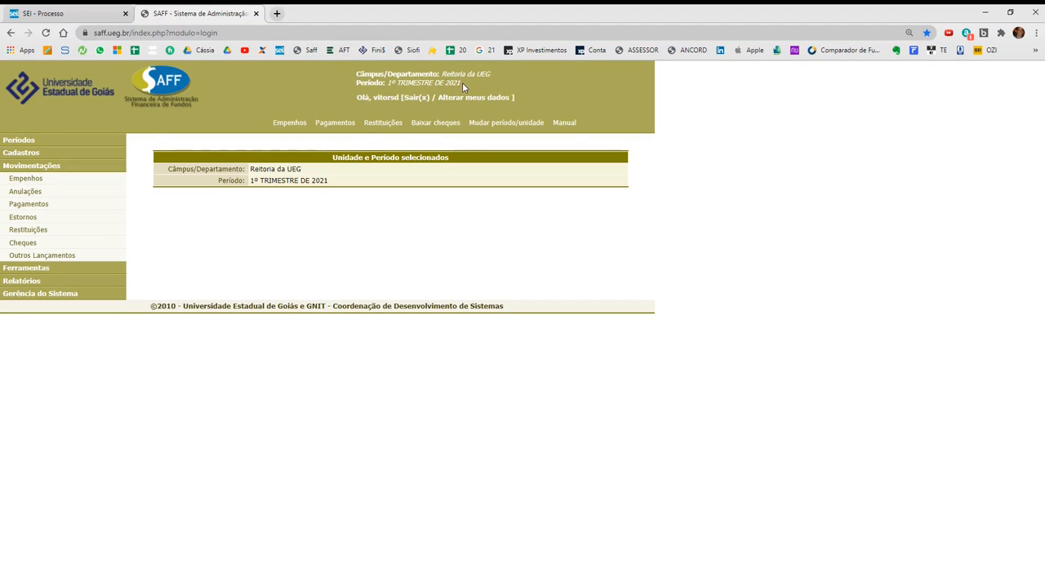
{"action": "left_click_drag", "start_coordinate": [442, 75], "coordinate": [501, 79]}
{"action": "left_click_drag", "start_coordinate": [390, 82], "coordinate": [467, 87]}
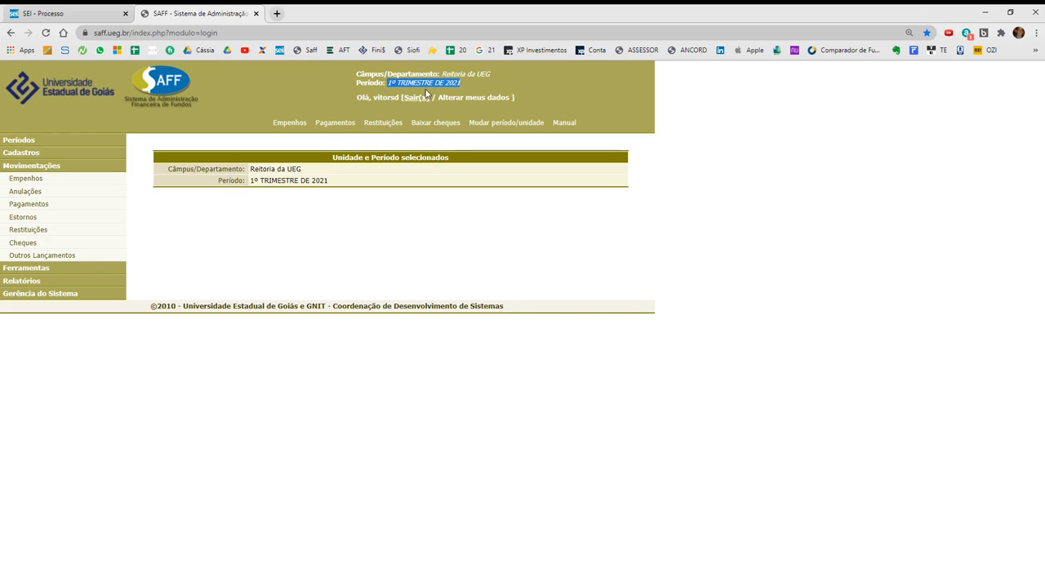
Open the Solicitação de Empenho Estimativo - Fundo Trimestral report form in SAFF.
{"action": "left_click", "coordinate": [184, 265]}
{"action": "left_click", "coordinate": [70, 284]}
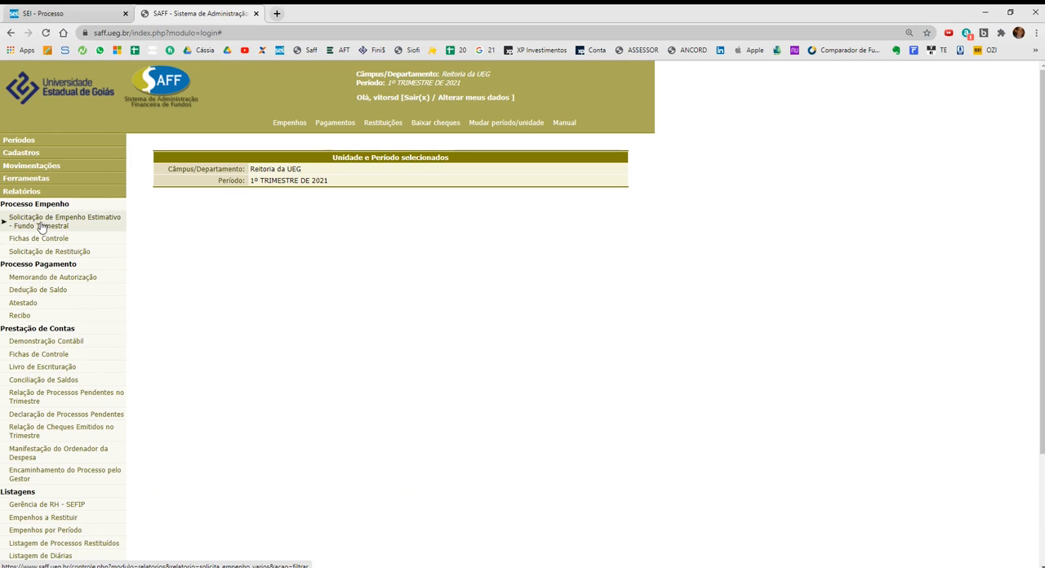
{"action": "left_click", "coordinate": [78, 222]}
Arrange the browser and the notes side by side with the expense list in view.
{"action": "key", "text": "alt+Tab"}
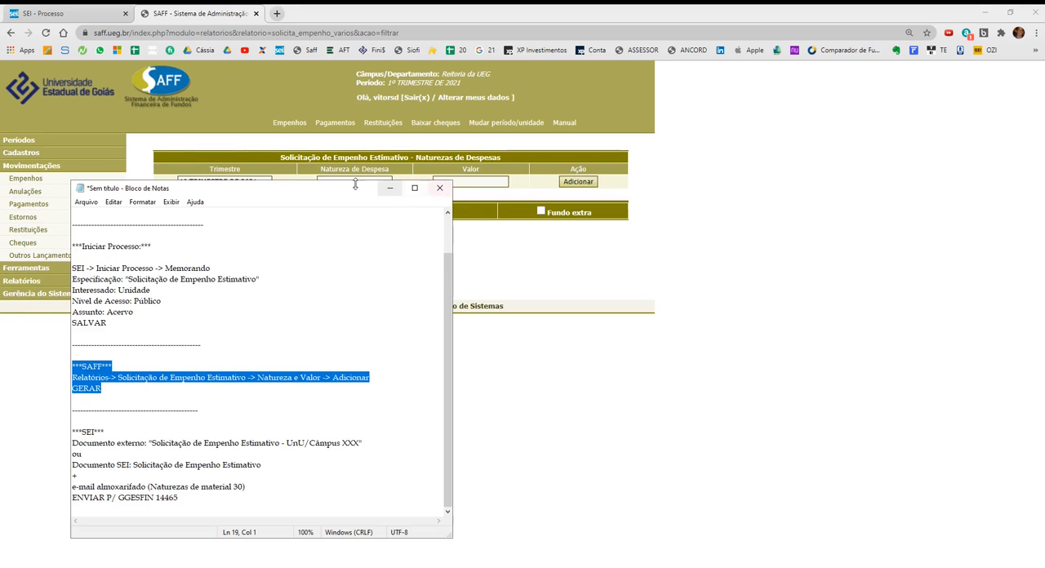
{"action": "left_click_drag", "start_coordinate": [331, 189], "coordinate": [828, 155]}
{"action": "scroll", "coordinate": [724, 272], "scroll_direction": "up", "scroll_amount": 2}
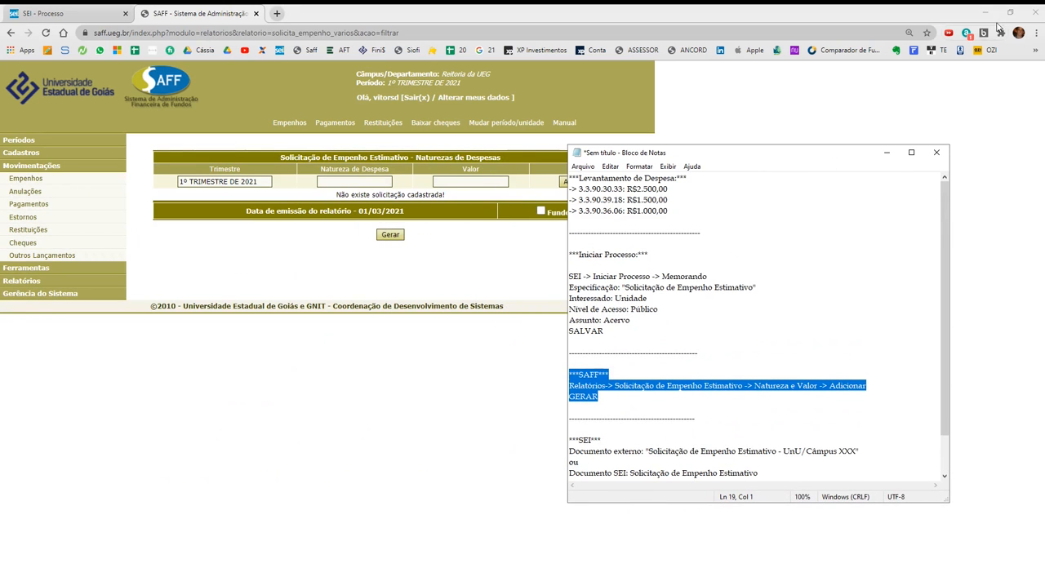
{"action": "left_click", "coordinate": [901, 19]}
{"action": "key", "text": "super+Left"}
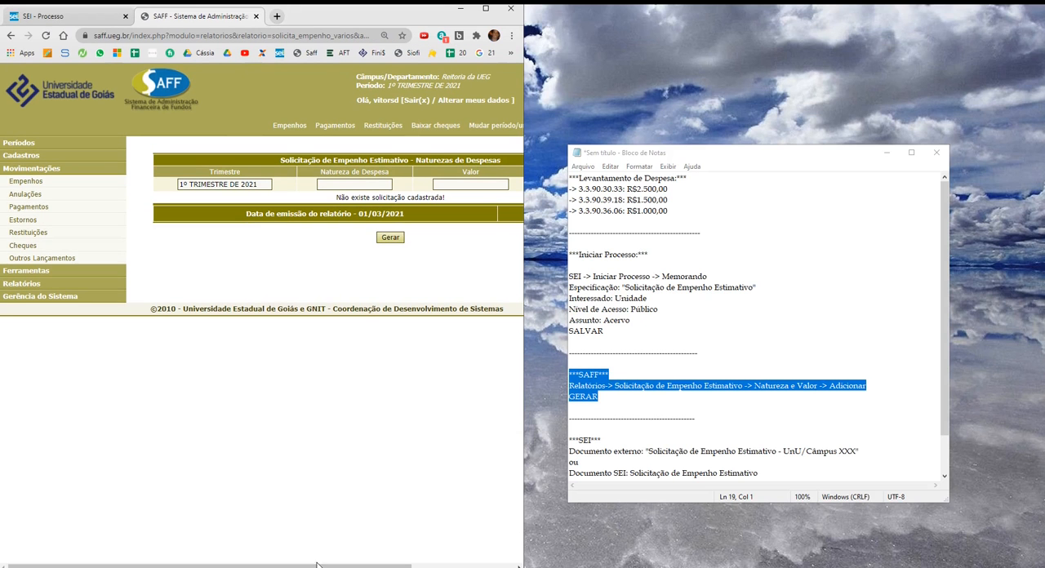
Add expense nature 3.3.90.30.33 with a value of 2500 to the request.
{"action": "left_click_drag", "start_coordinate": [318, 565], "coordinate": [421, 565]}
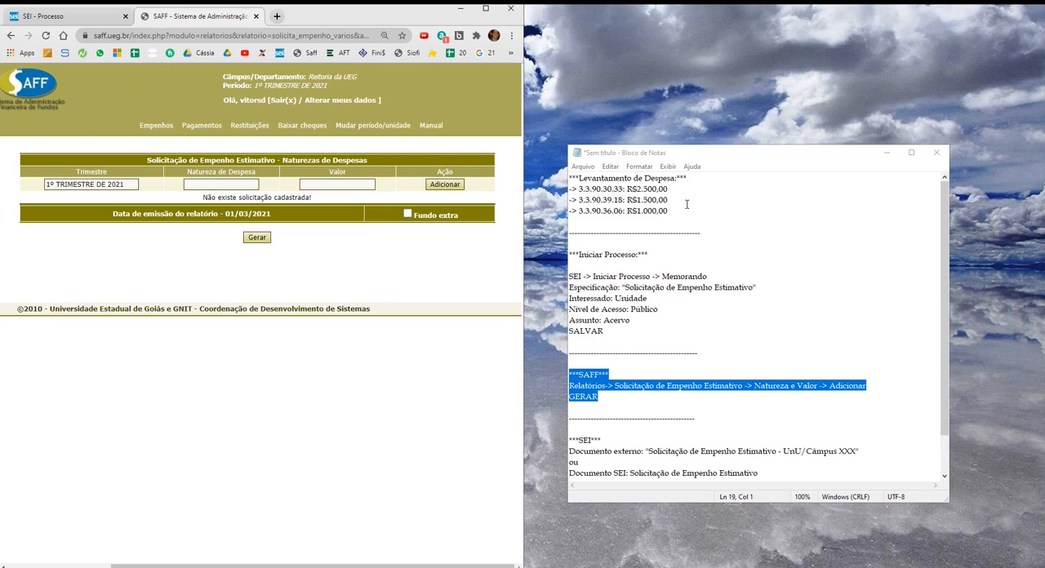
{"action": "left_click", "coordinate": [227, 185]}
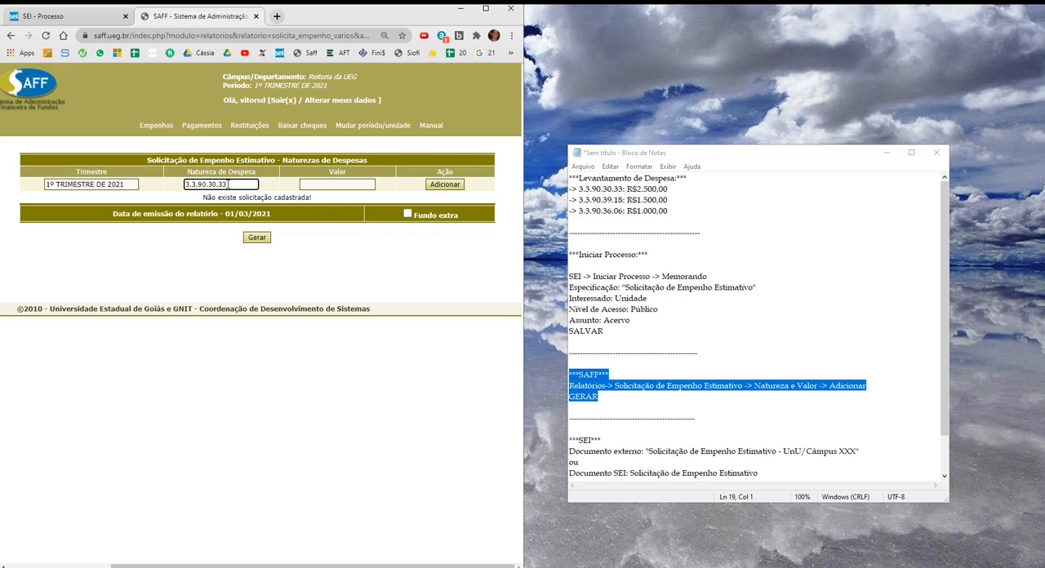
{"action": "key", "text": "Tab"}
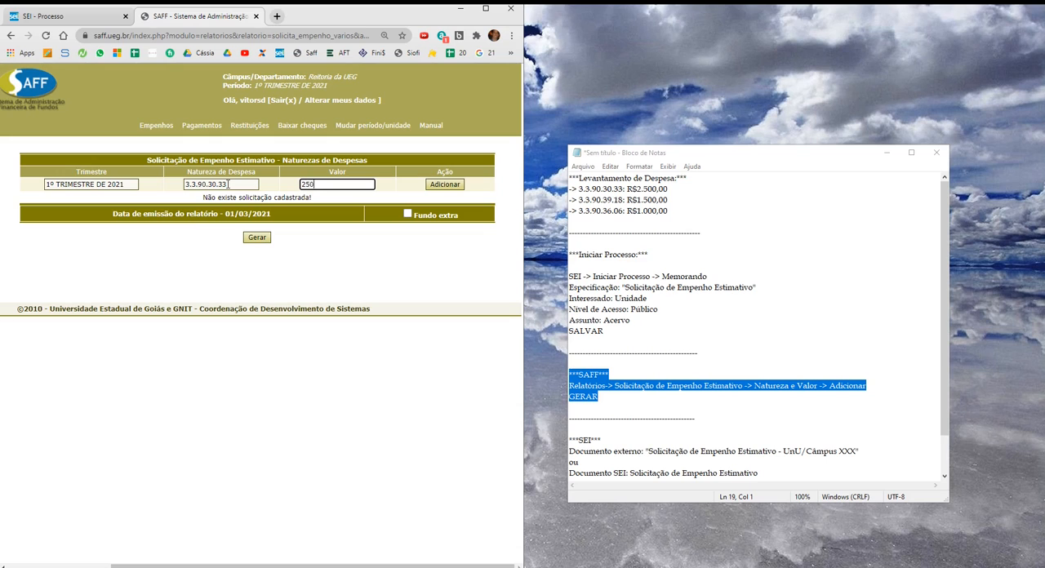
{"action": "type", "text": "2500"}
{"action": "left_click", "coordinate": [445, 185]}
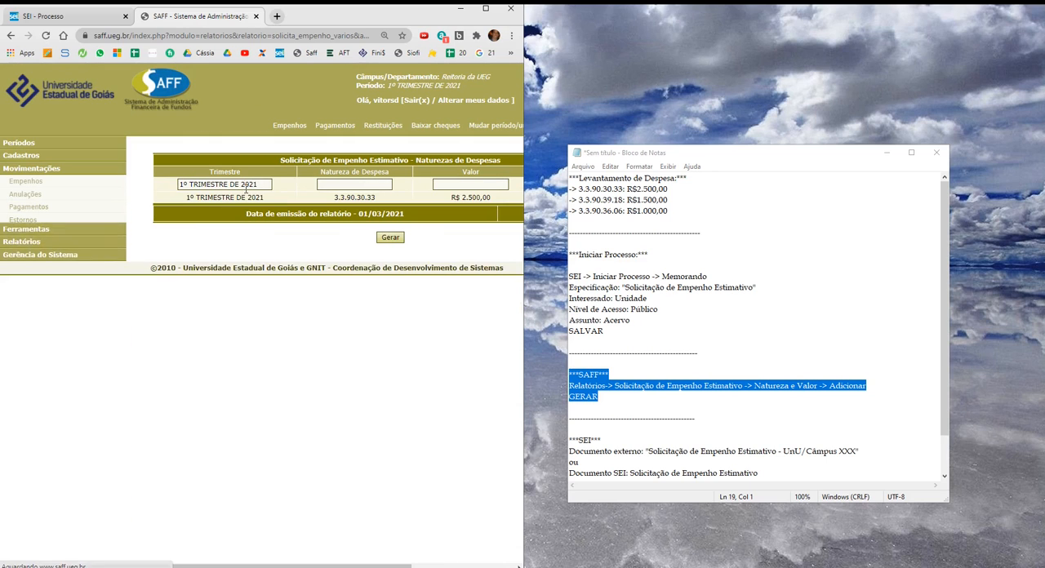
Add expense nature 3.3.90.39.18 with a value of 1500 to the request.
{"action": "left_click", "coordinate": [376, 185]}
{"action": "type", "text": "3.3.90.39.18"}
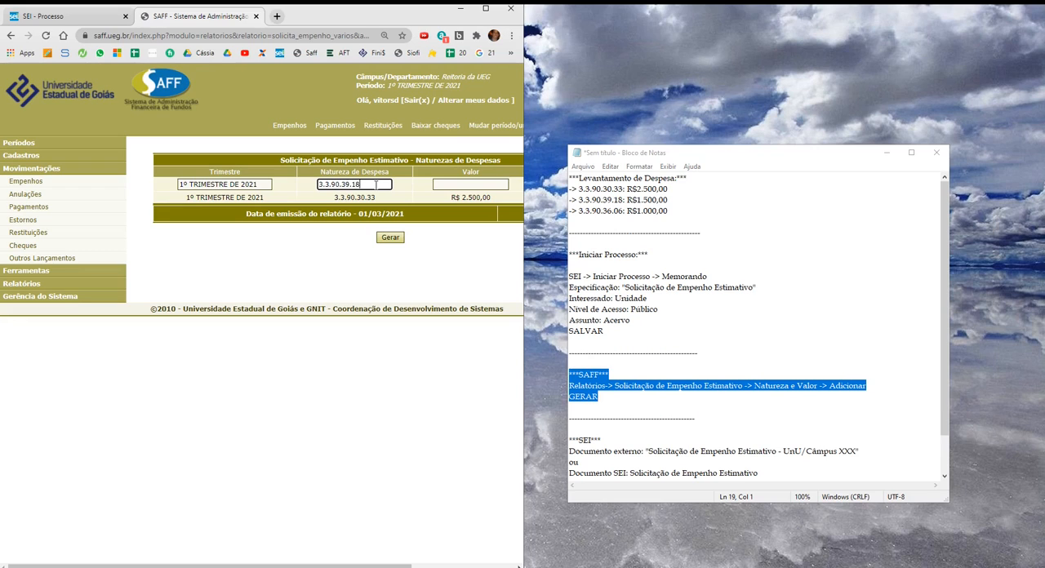
{"action": "key", "text": "Tab"}
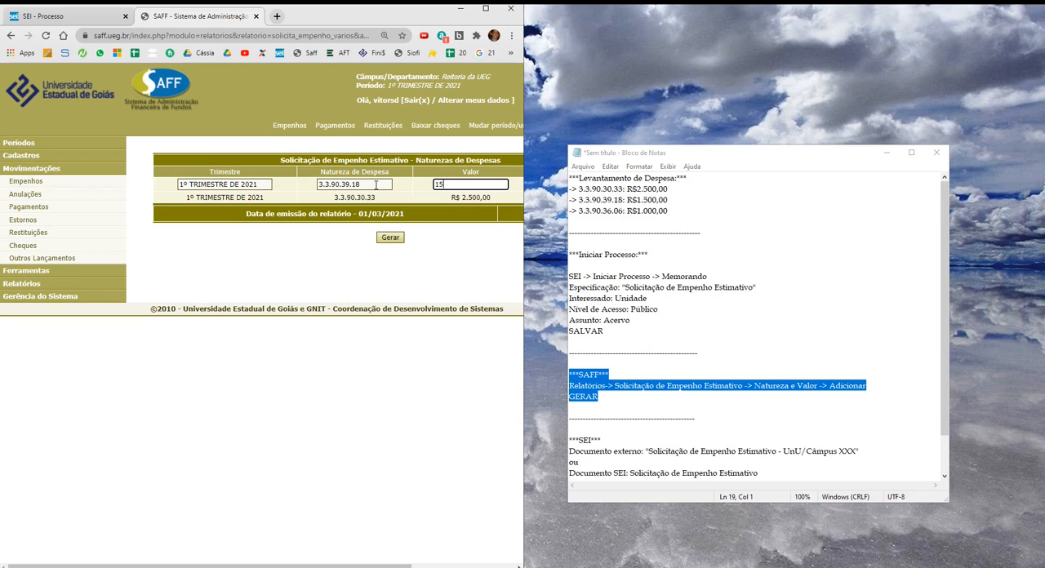
{"action": "left_click_drag", "start_coordinate": [355, 565], "coordinate": [453, 565]}
{"action": "left_click", "coordinate": [458, 186]}
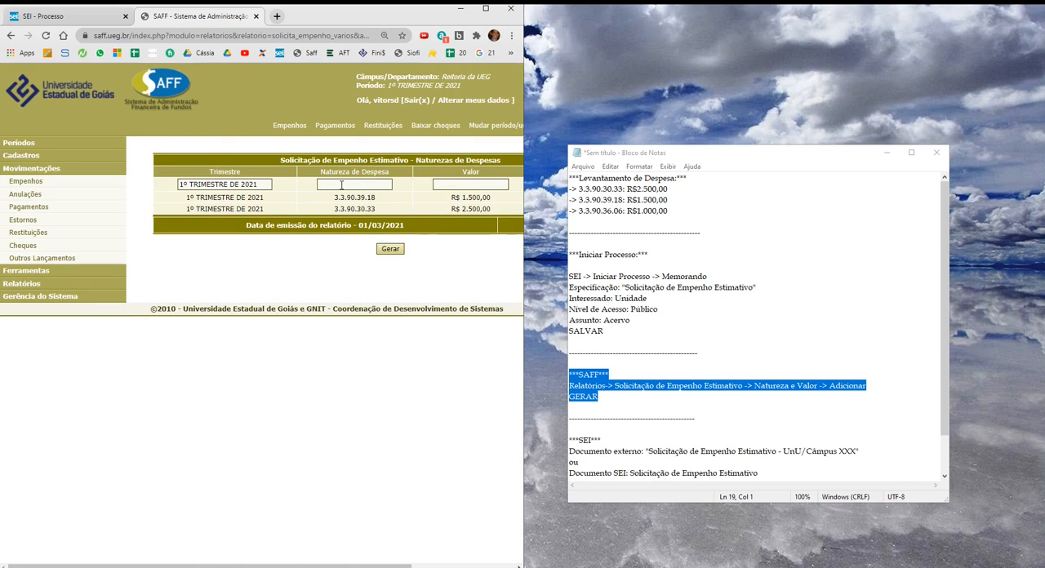
Add expense nature 3.3.90.36.06 with a value of 1000 to the request.
{"action": "left_click", "coordinate": [341, 185]}
{"action": "type", "text": "3.3.90.36.06"}
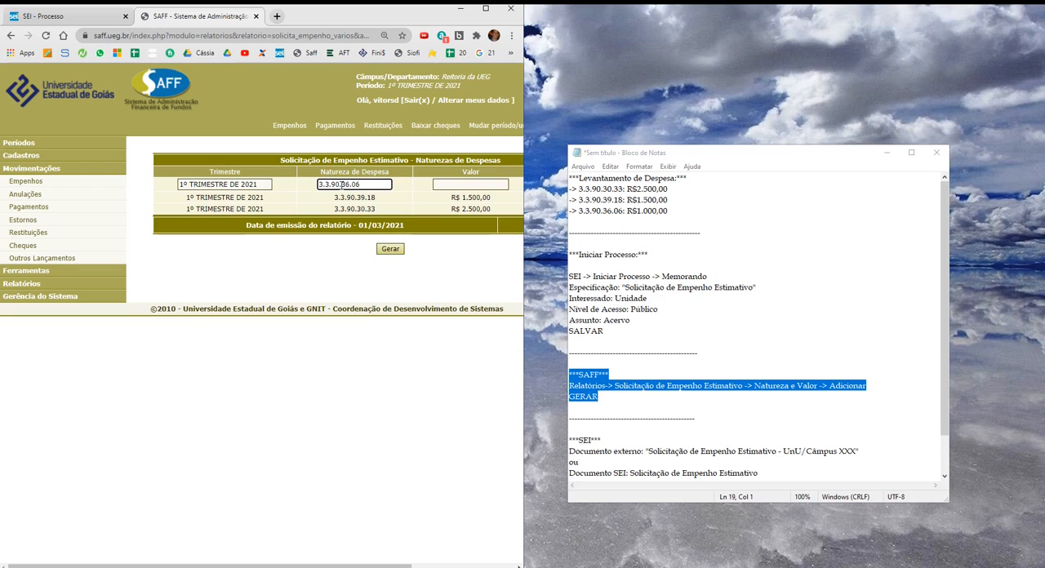
{"action": "key", "text": "Tab"}
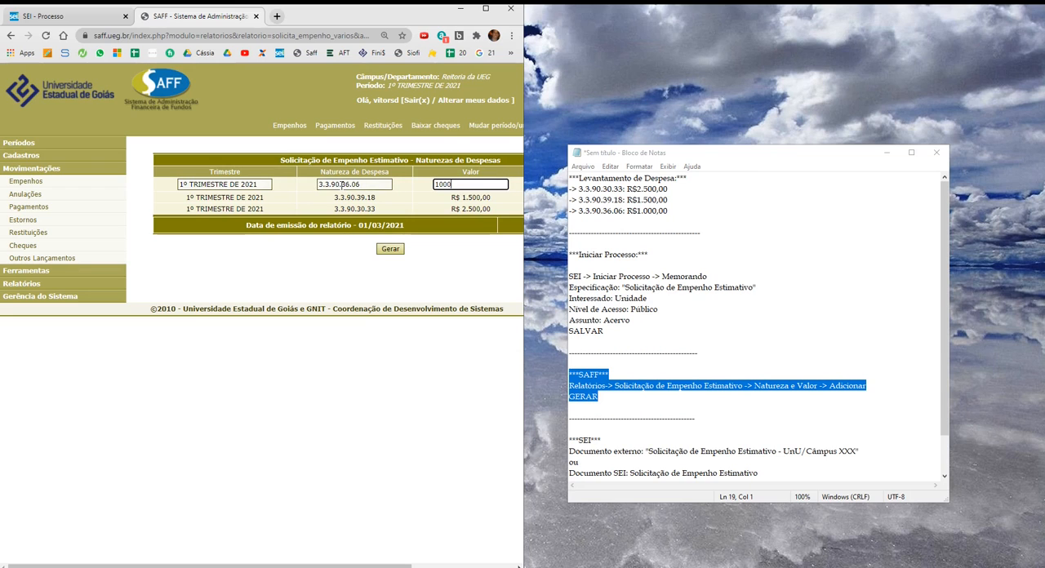
{"action": "left_click_drag", "start_coordinate": [334, 566], "coordinate": [457, 566]}
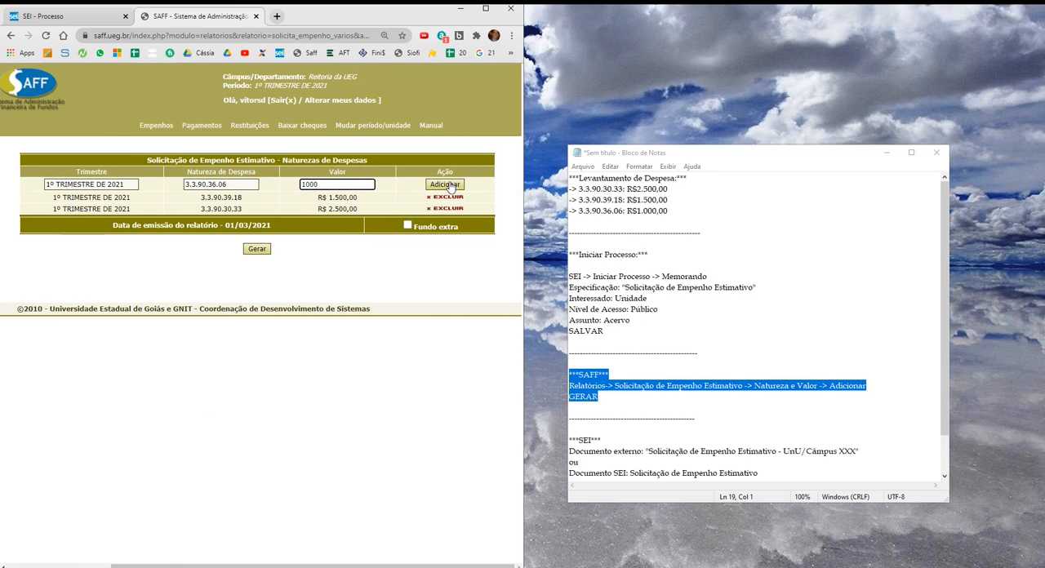
{"action": "left_click", "coordinate": [447, 185]}
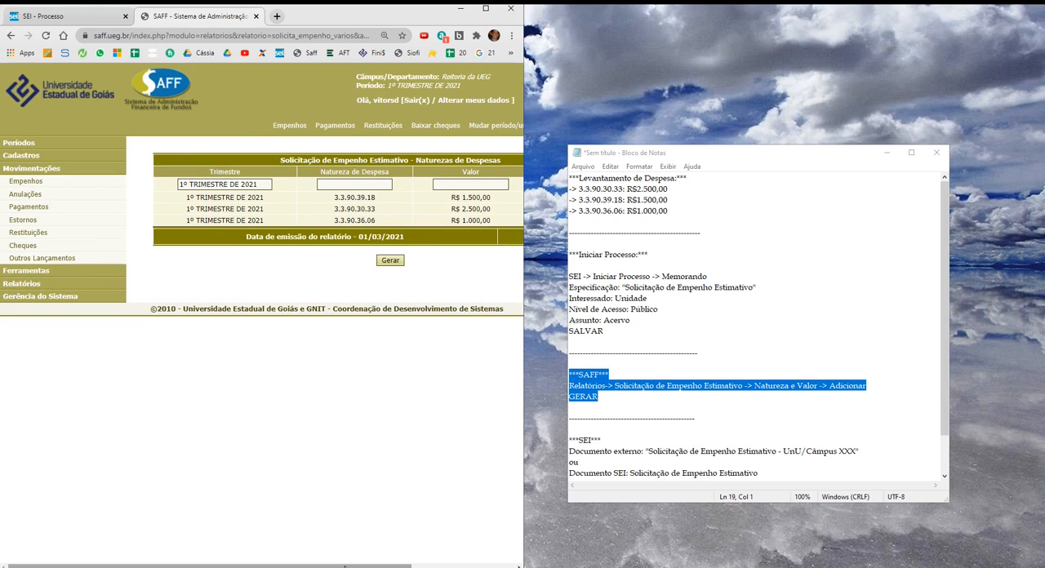
Put the notes away, enlarge the browser, generate the Solicitação de Empenho Estimativo report and review the resulting page down to the signature.
{"action": "left_click", "coordinate": [886, 153]}
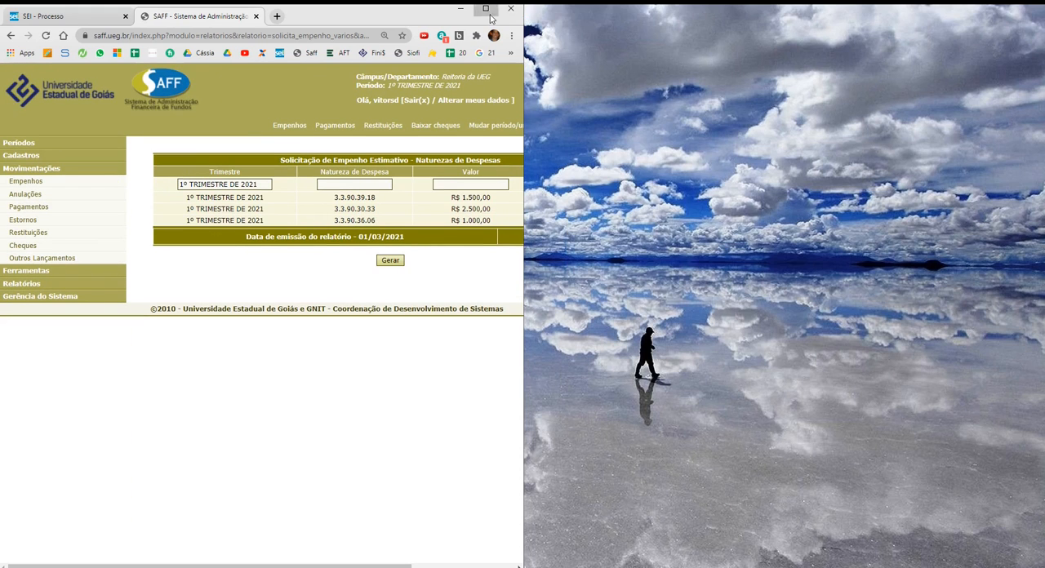
{"action": "left_click", "coordinate": [486, 9]}
{"action": "left_click", "coordinate": [391, 261]}
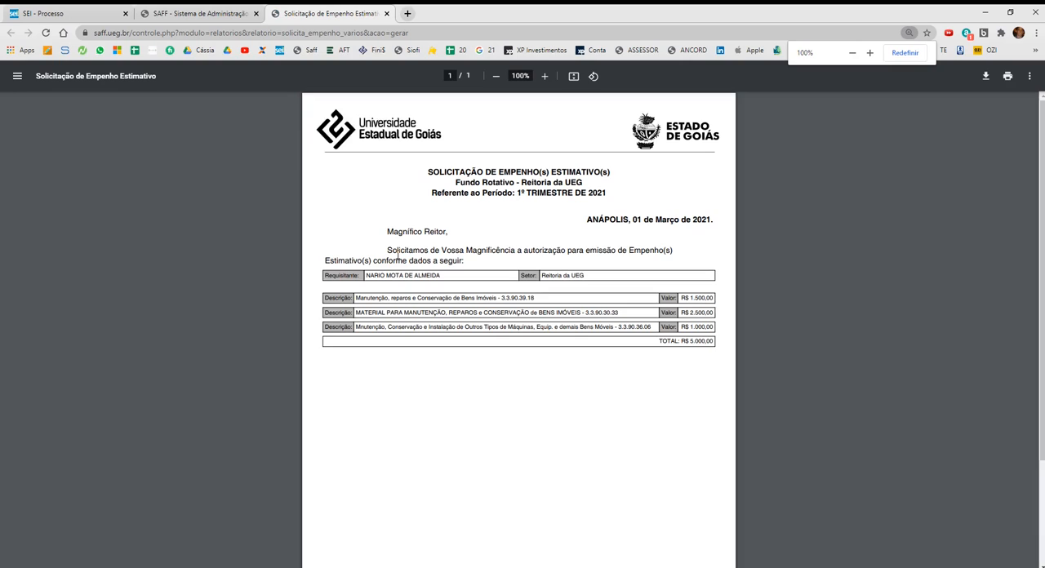
{"action": "scroll", "coordinate": [538, 306], "scroll_direction": "down", "scroll_amount": 3}
{"action": "scroll", "coordinate": [535, 371], "scroll_direction": "up", "scroll_amount": 3}
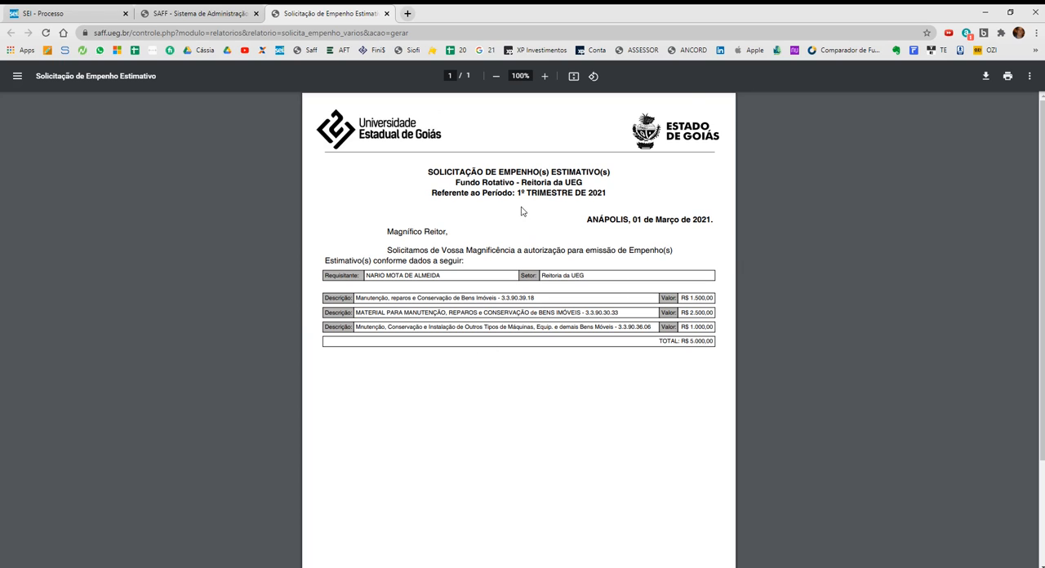
{"action": "scroll", "coordinate": [491, 318], "scroll_direction": "down", "scroll_amount": 3}
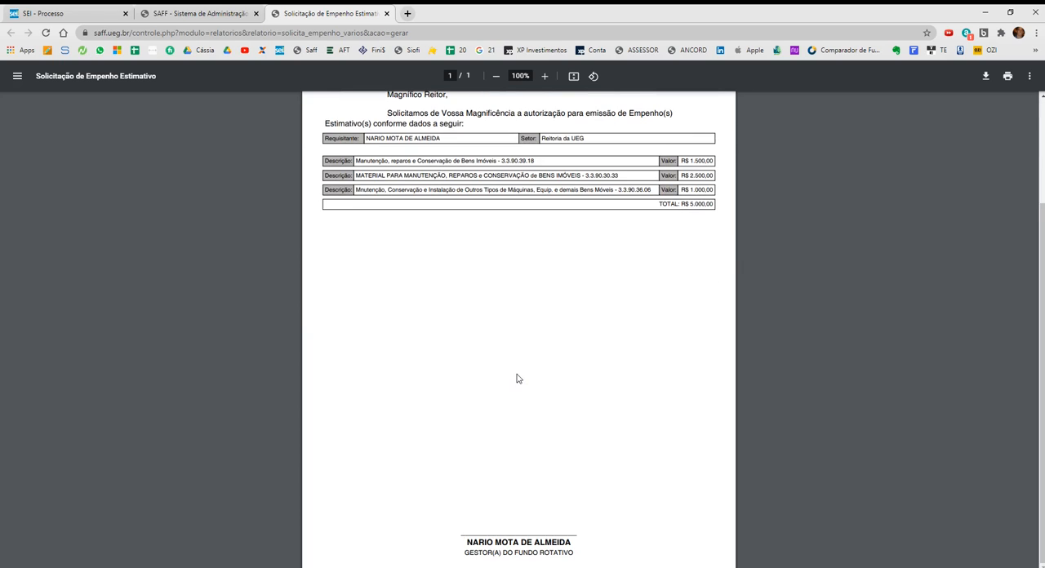
{"action": "scroll", "coordinate": [520, 377], "scroll_direction": "up", "scroll_amount": 3}
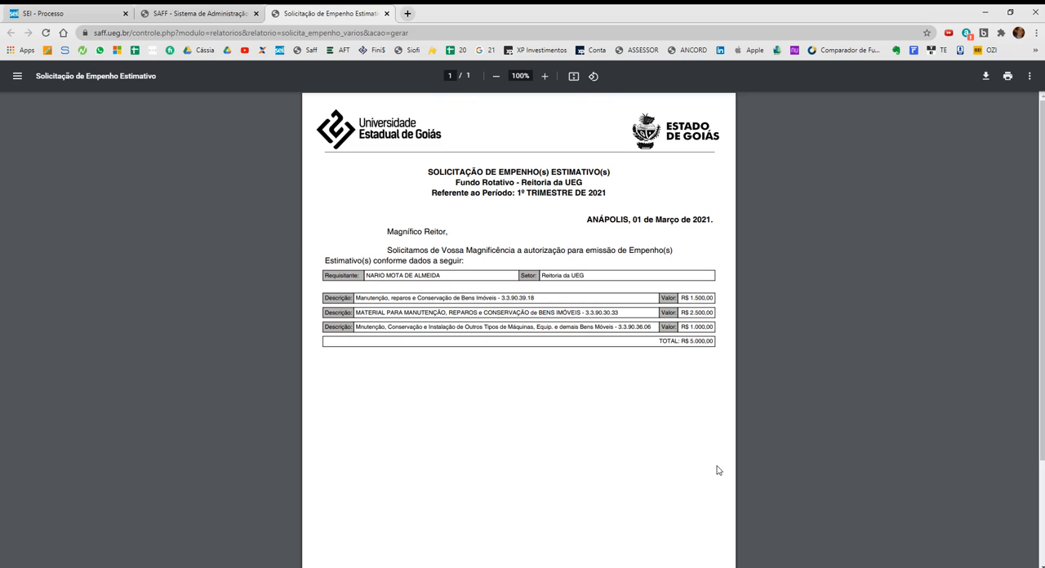
{"action": "key", "text": "ctrl+minus"}
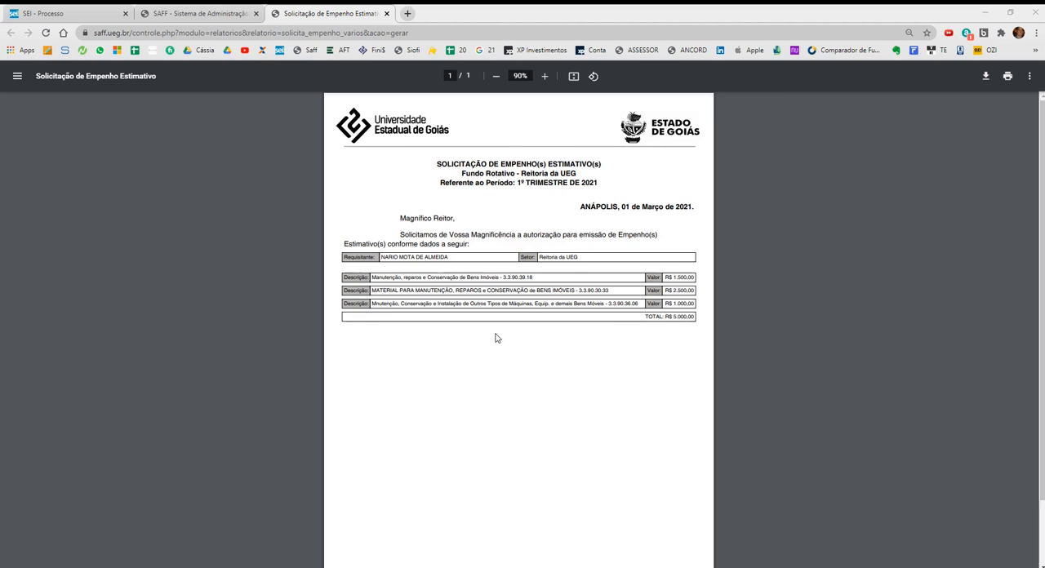
{"action": "scroll", "coordinate": [495, 338], "scroll_direction": "down", "scroll_amount": 1}
{"action": "scroll", "coordinate": [494, 336], "scroll_direction": "up", "scroll_amount": 1}
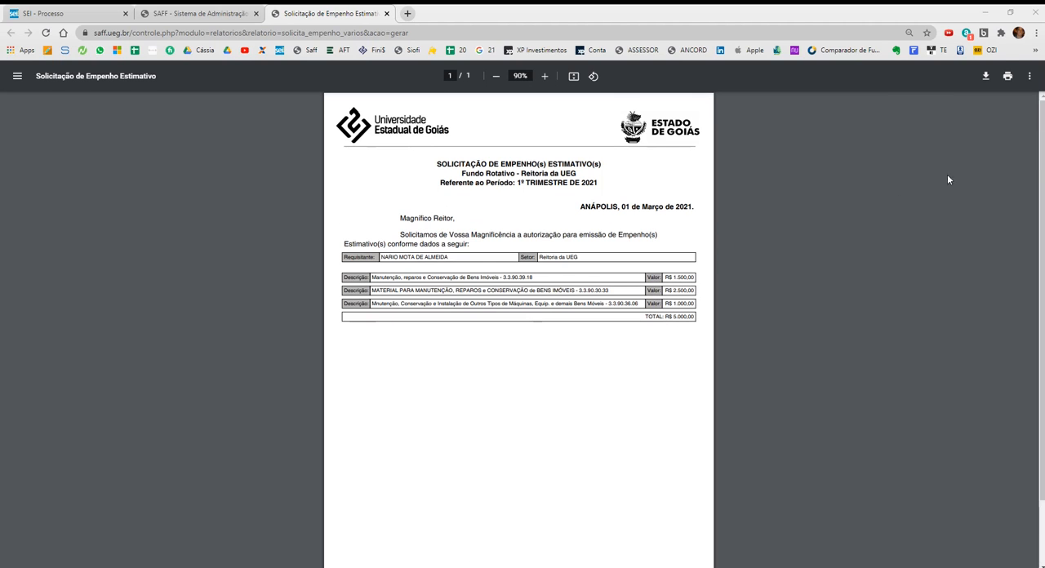
Download the report as a PDF named SolicitaEmpenho to the Área de Trabalho.
{"action": "left_click", "coordinate": [986, 76]}
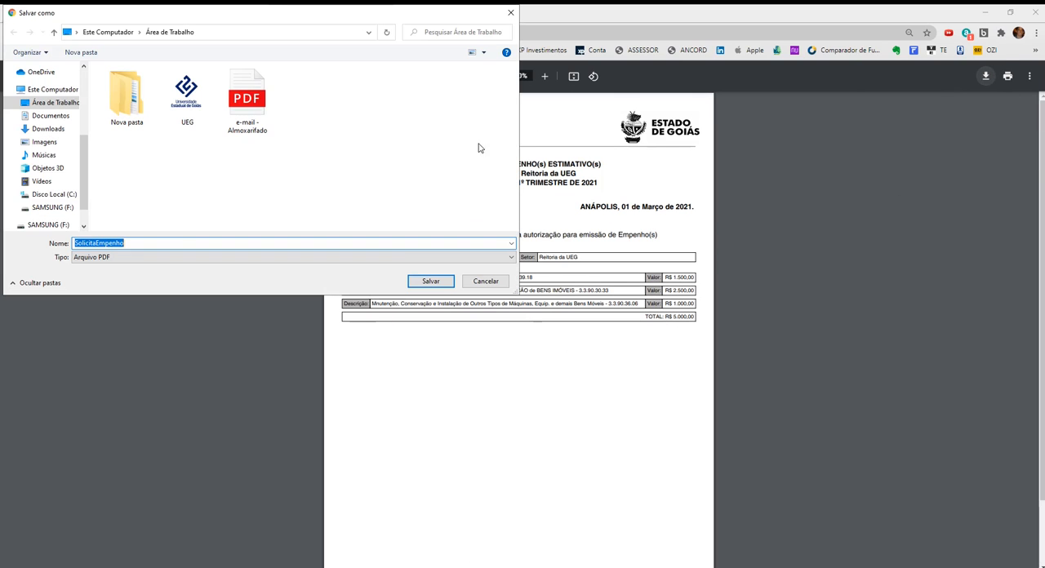
{"action": "left_click", "coordinate": [136, 243]}
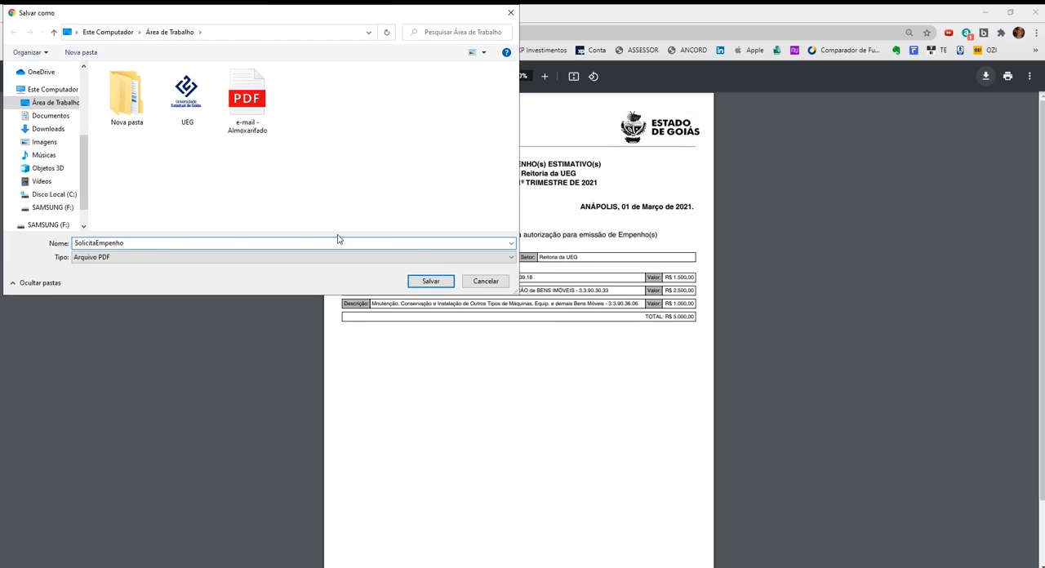
{"action": "left_click", "coordinate": [431, 280]}
{"action": "scroll", "coordinate": [455, 253], "scroll_direction": "down", "scroll_amount": 1}
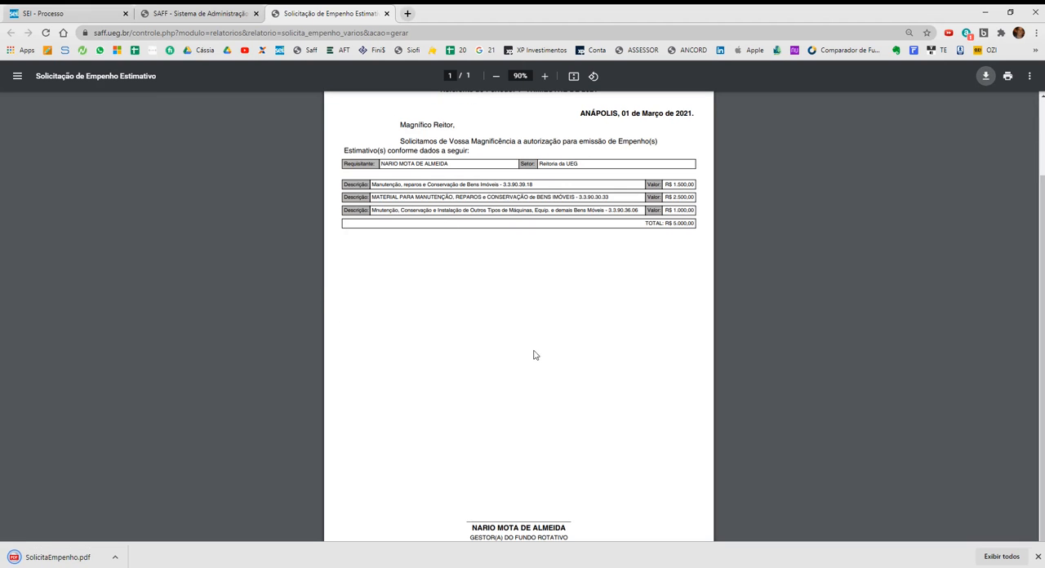
{"action": "left_click", "coordinate": [1038, 556]}
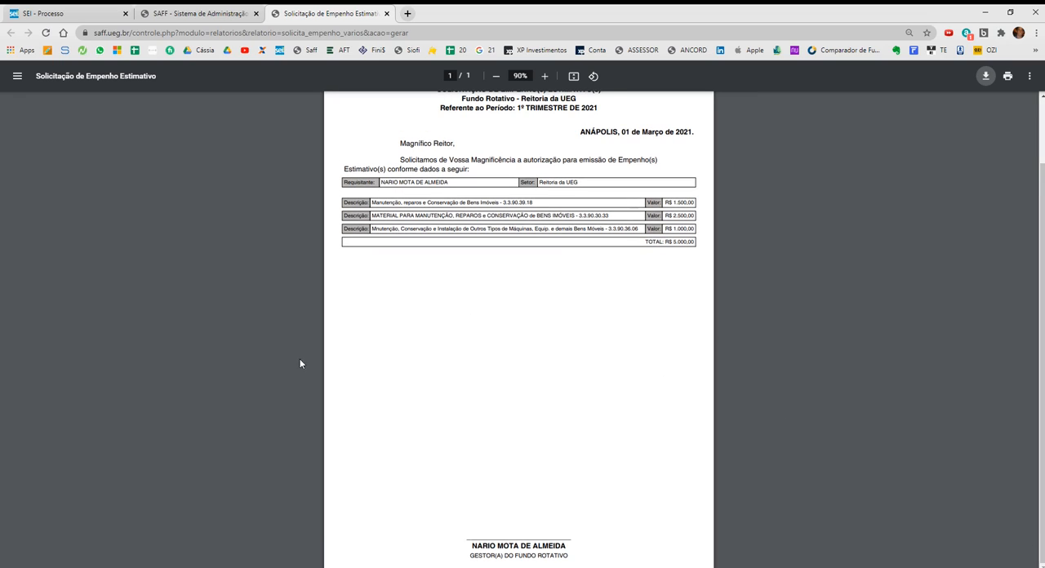
Open Ferramenta de Captura and examine the request's body text, signature block and title.
{"action": "left_click", "coordinate": [180, 566]}
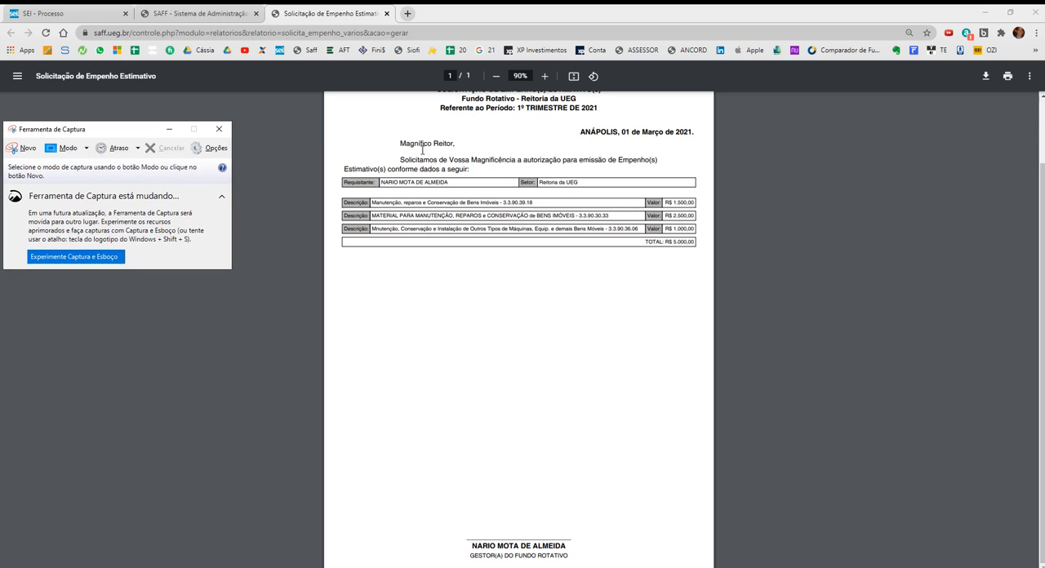
{"action": "left_click_drag", "start_coordinate": [401, 143], "coordinate": [697, 246]}
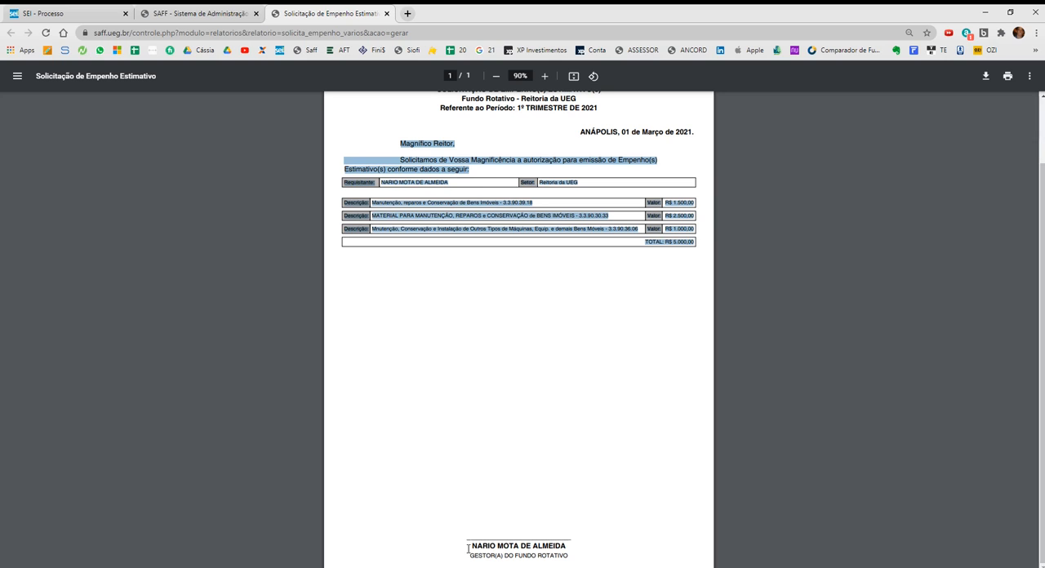
{"action": "left_click_drag", "start_coordinate": [468, 549], "coordinate": [596, 552]}
{"action": "left_click", "coordinate": [598, 552]}
{"action": "scroll", "coordinate": [517, 264], "scroll_direction": "up", "scroll_amount": 2}
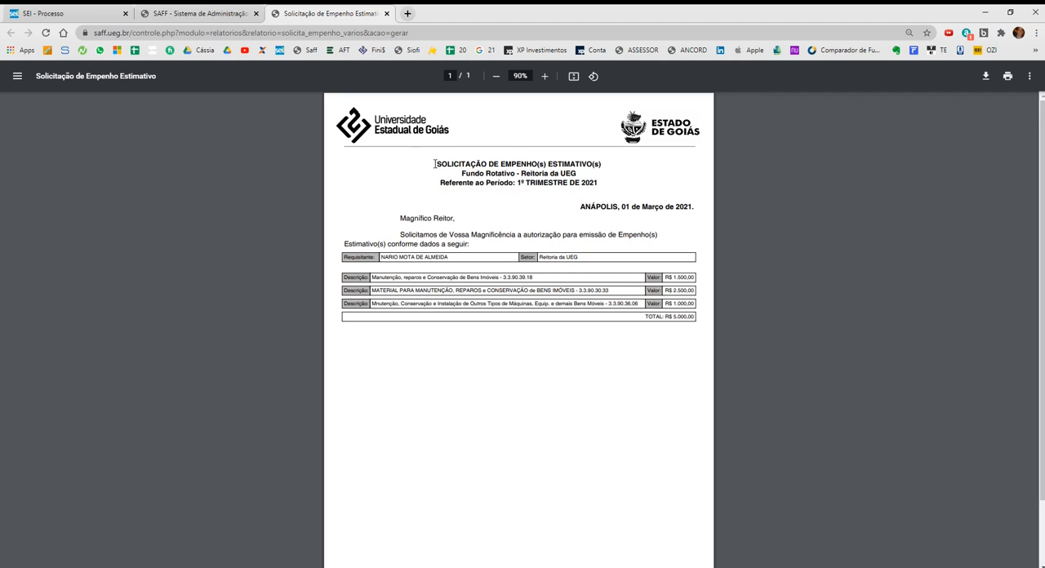
{"action": "left_click_drag", "start_coordinate": [438, 165], "coordinate": [597, 168]}
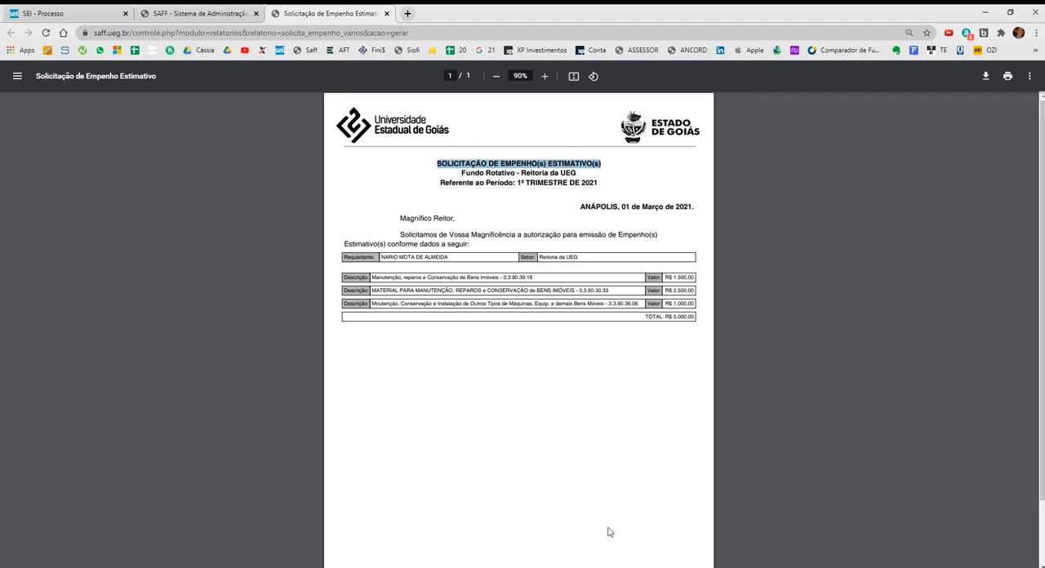
Check the SEI document type in the notes and return to the body of the request.
{"action": "left_click", "coordinate": [621, 567]}
{"action": "scroll", "coordinate": [673, 377], "scroll_direction": "down", "scroll_amount": 2}
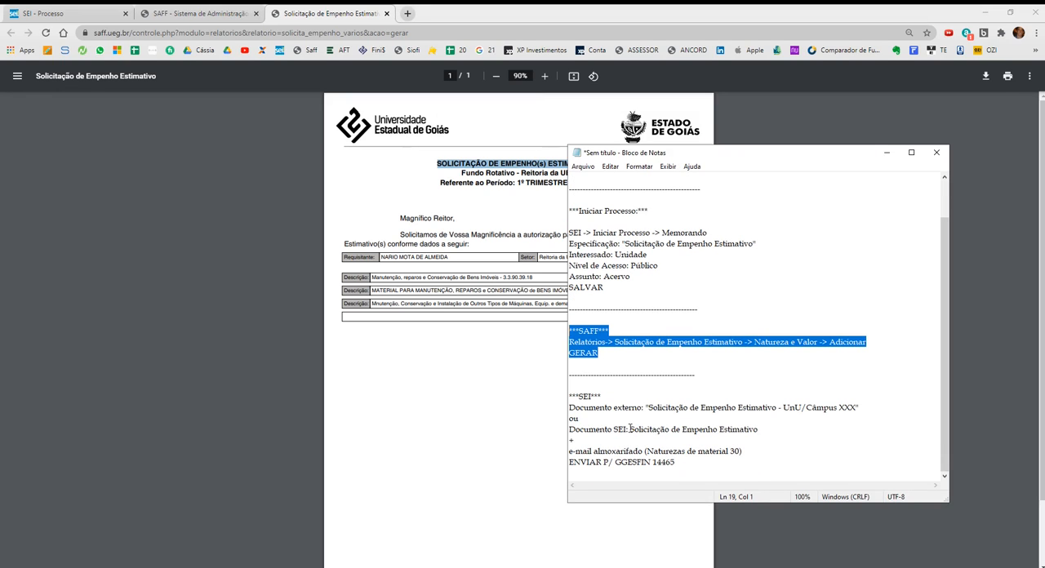
{"action": "left_click_drag", "start_coordinate": [629, 429], "coordinate": [761, 428]}
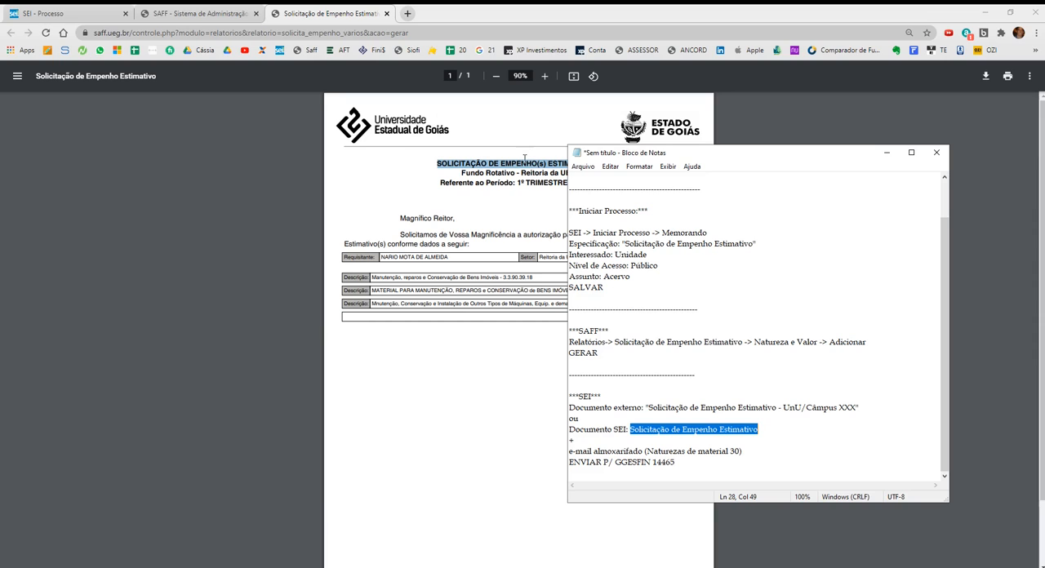
{"action": "left_click", "coordinate": [531, 209]}
{"action": "scroll", "coordinate": [574, 188], "scroll_direction": "down", "scroll_amount": 1}
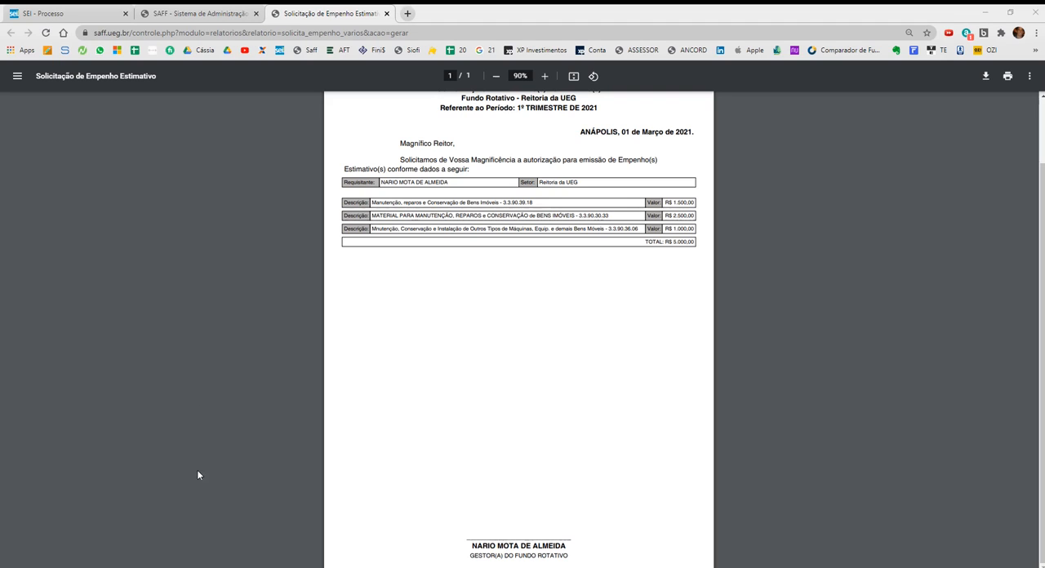
Capture the request from its date line to the signature block and save it as the PNG SolicitaEmpenho on the Área de Trabalho.
{"action": "left_click", "coordinate": [22, 148]}
{"action": "left_click_drag", "start_coordinate": [699, 124], "coordinate": [338, 561]}
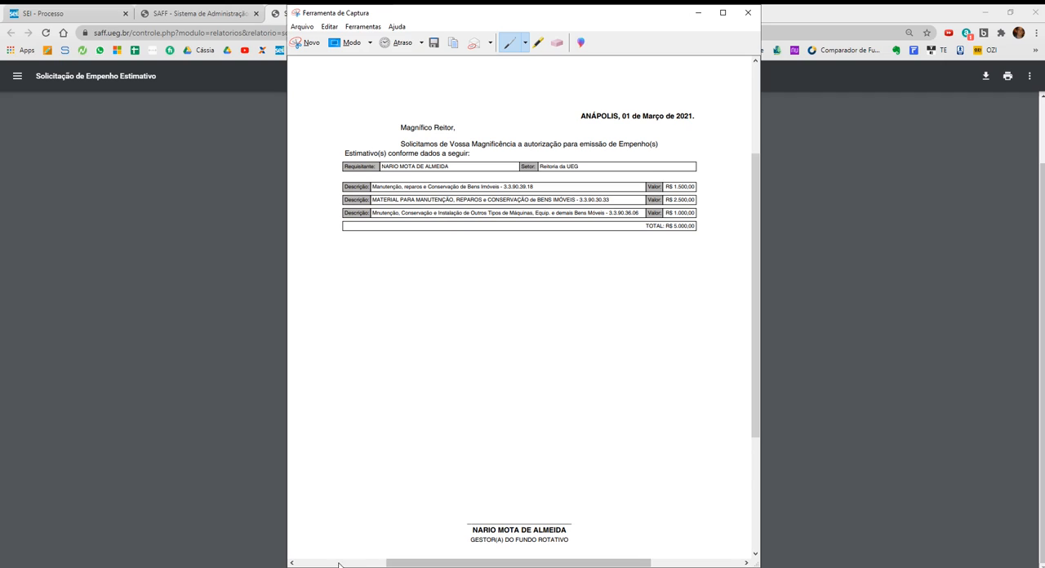
{"action": "left_click", "coordinate": [433, 43]}
{"action": "type", "text": "So"}
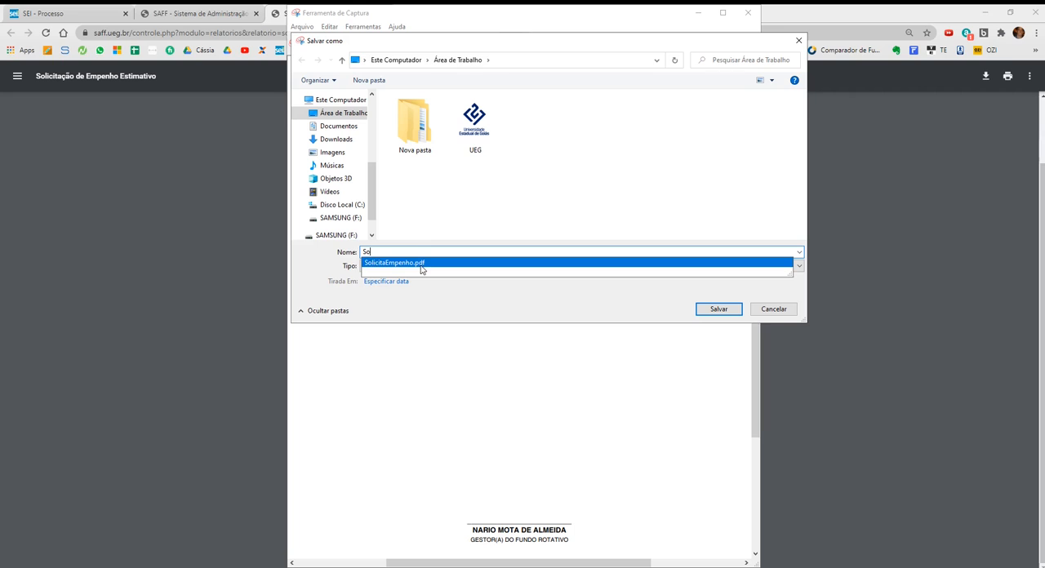
{"action": "left_click", "coordinate": [421, 264]}
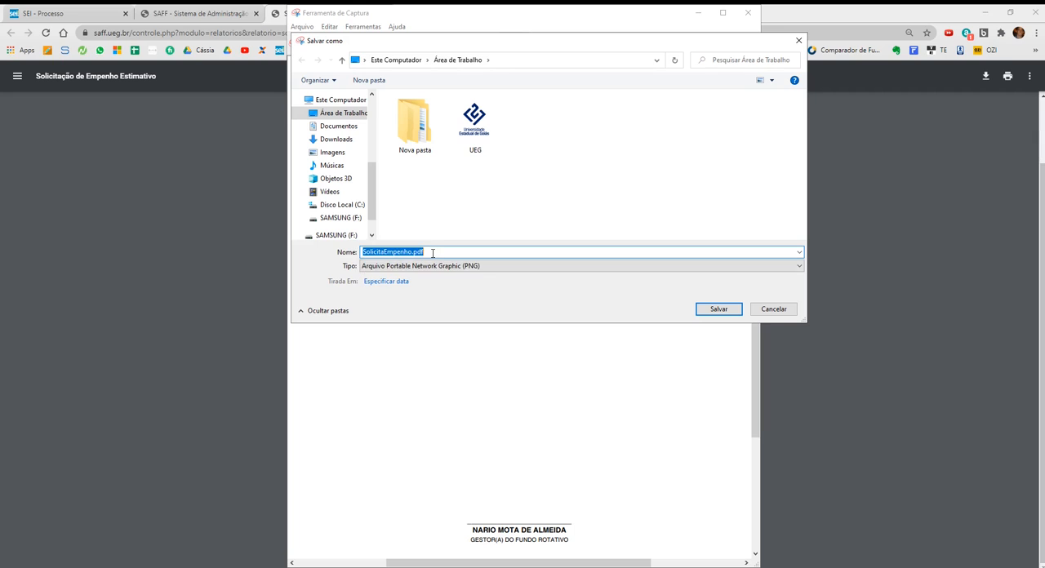
{"action": "left_click", "coordinate": [431, 251]}
{"action": "key", "text": "BackSpace"}
{"action": "key", "text": "BackSpace"}
{"action": "key", "text": "BackSpace"}
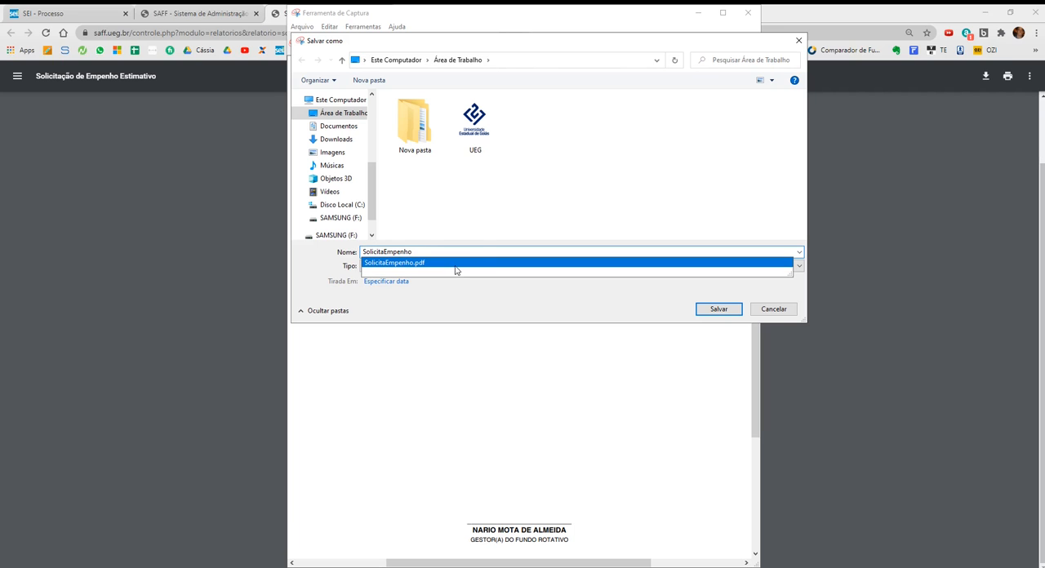
{"action": "left_click", "coordinate": [710, 314]}
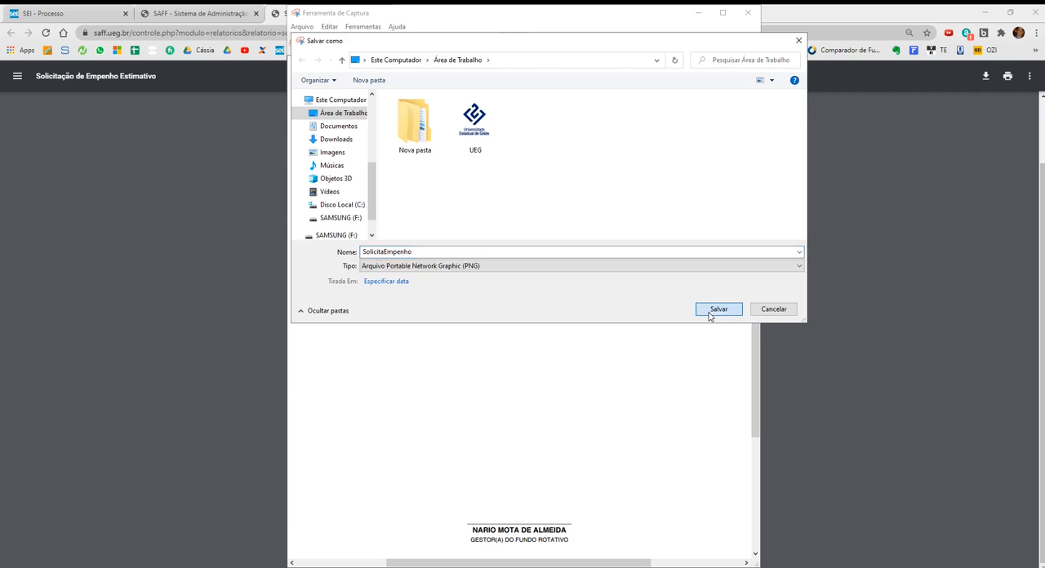
{"action": "left_click", "coordinate": [747, 12]}
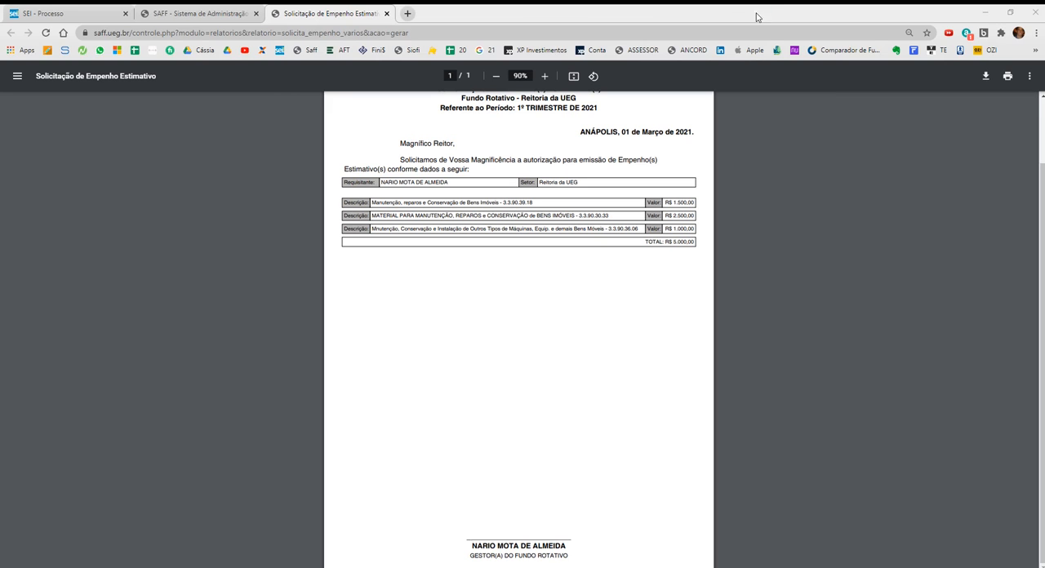
Start an external document in the SEI process with the document type Solicitação de Empenho Estimativo.
{"action": "left_click", "coordinate": [103, 10]}
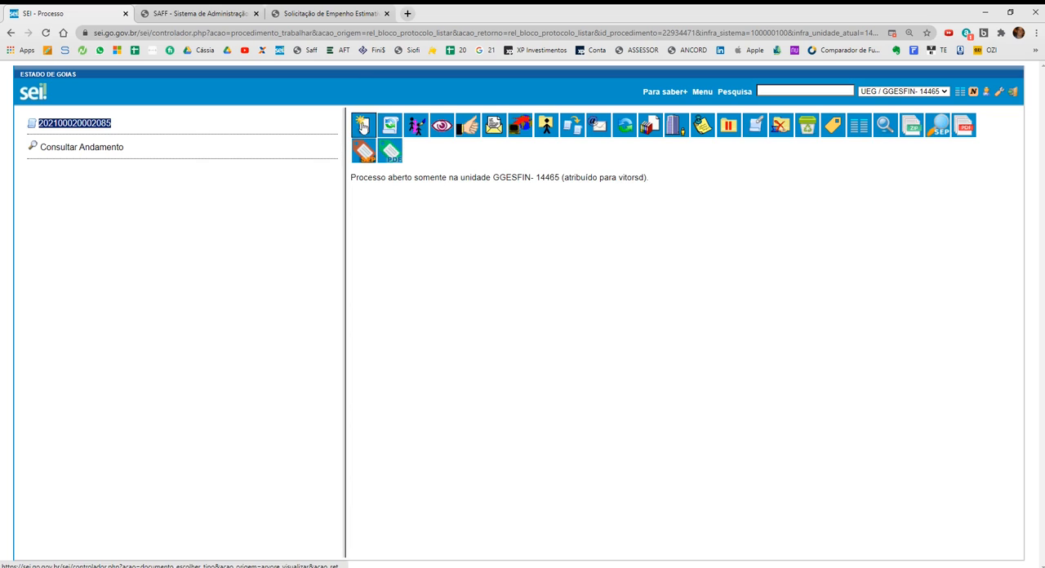
{"action": "left_click", "coordinate": [364, 125]}
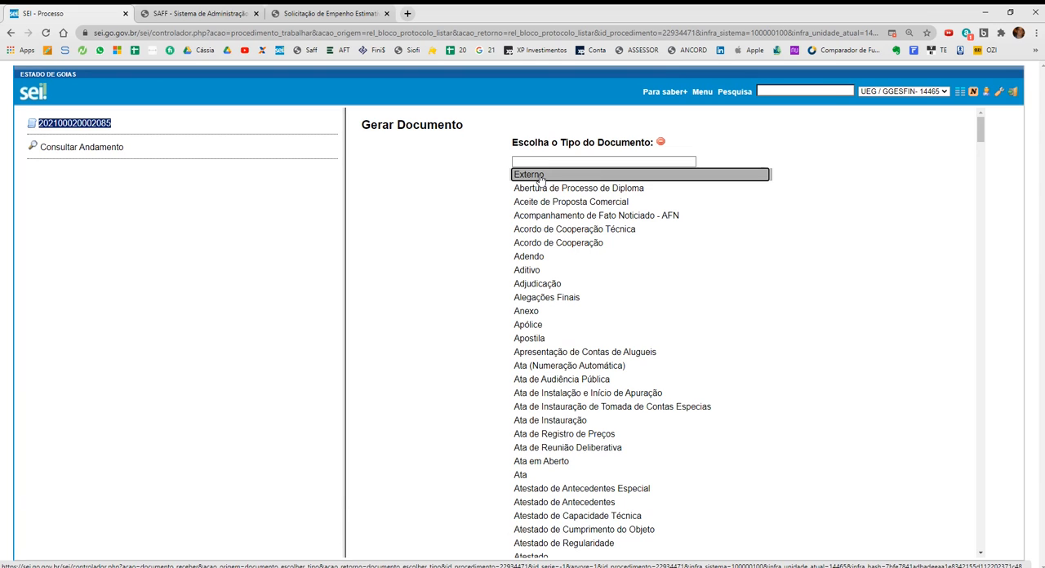
{"action": "left_click", "coordinate": [540, 177]}
{"action": "left_click", "coordinate": [527, 174]}
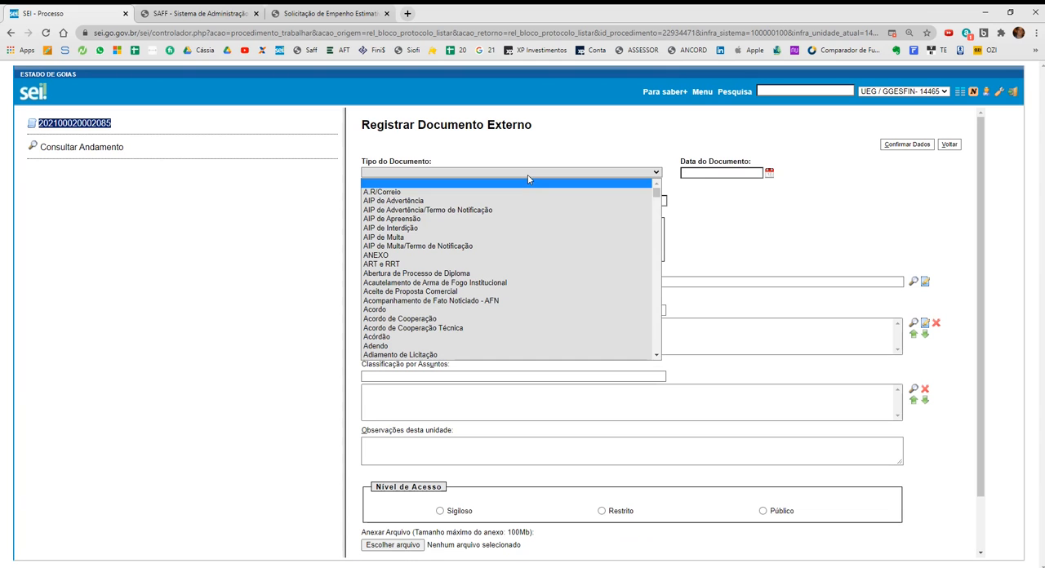
{"action": "type", "text": "sol"}
{"action": "key", "text": "Down"}
{"action": "key", "text": "Down"}
{"action": "key", "text": "Down"}
{"action": "key", "text": "Down"}
{"action": "key", "text": "Down"}
{"action": "key", "text": "Down"}
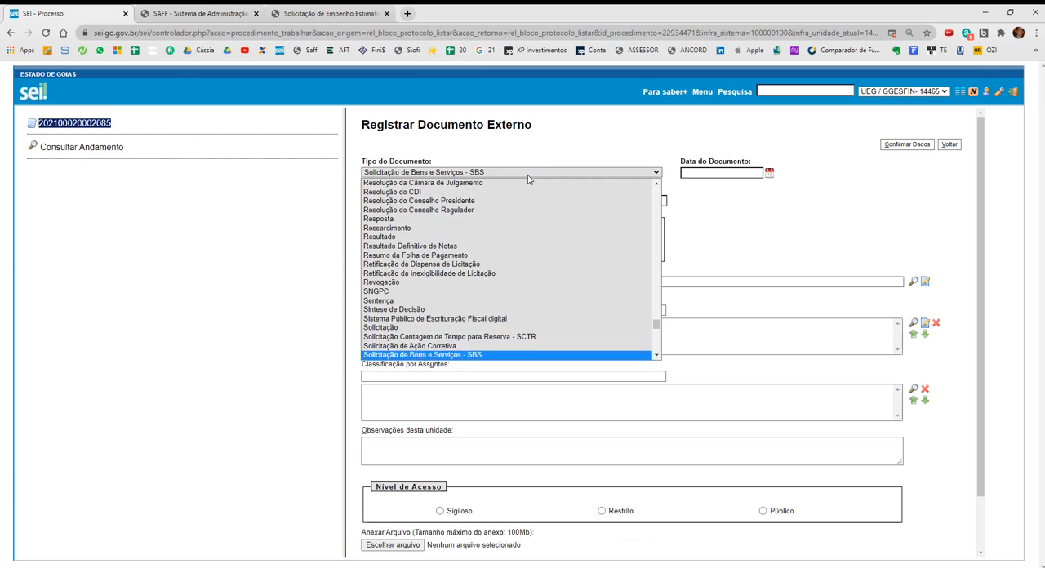
{"action": "key", "text": "Return"}
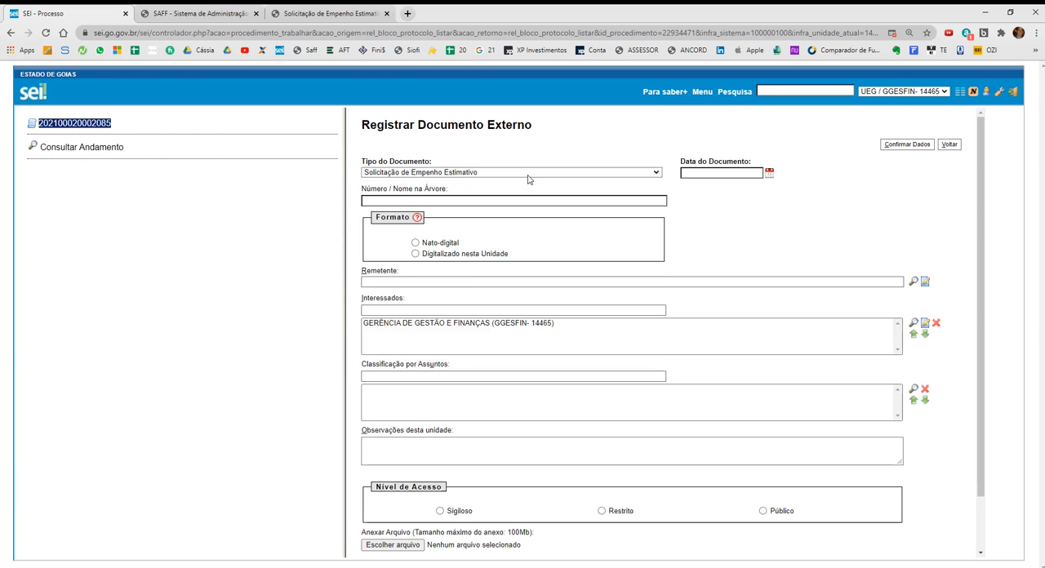
Enter "- UnU/Câmpus XXX" as the external document's number/name in the tree.
{"action": "left_click", "coordinate": [496, 198]}
{"action": "type", "text": "-"}
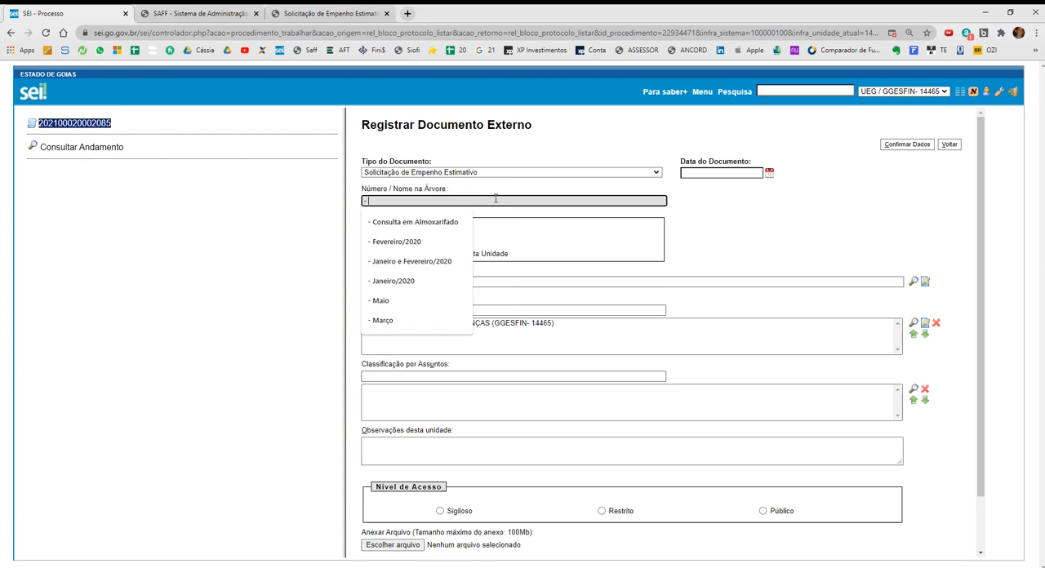
{"action": "type", "text": " Unid"}
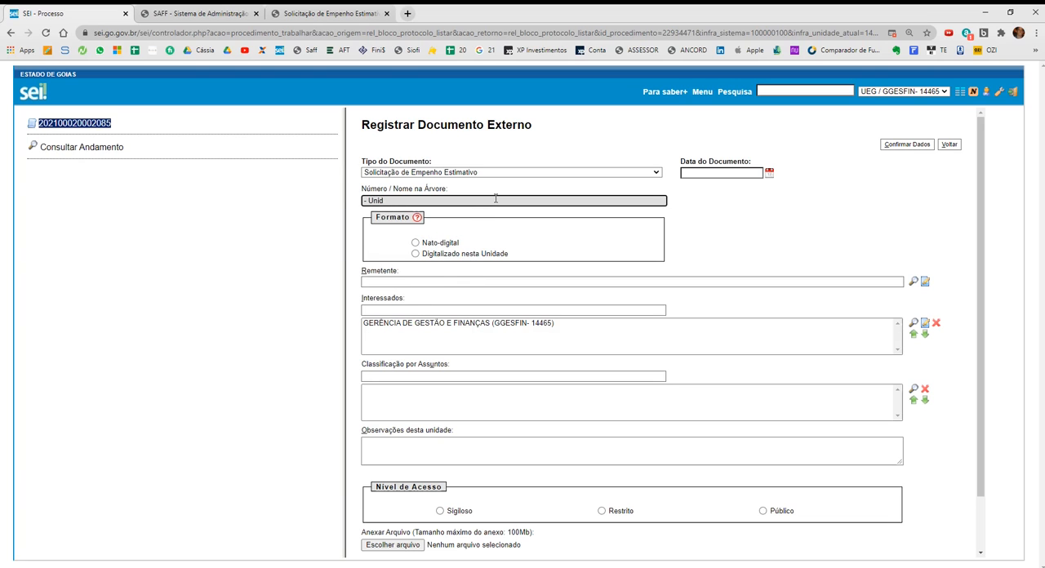
{"action": "key", "text": "BackSpace"}
{"action": "key", "text": "BackSpace"}
{"action": "scroll", "coordinate": [495, 199], "scroll_direction": "down", "scroll_amount": 1}
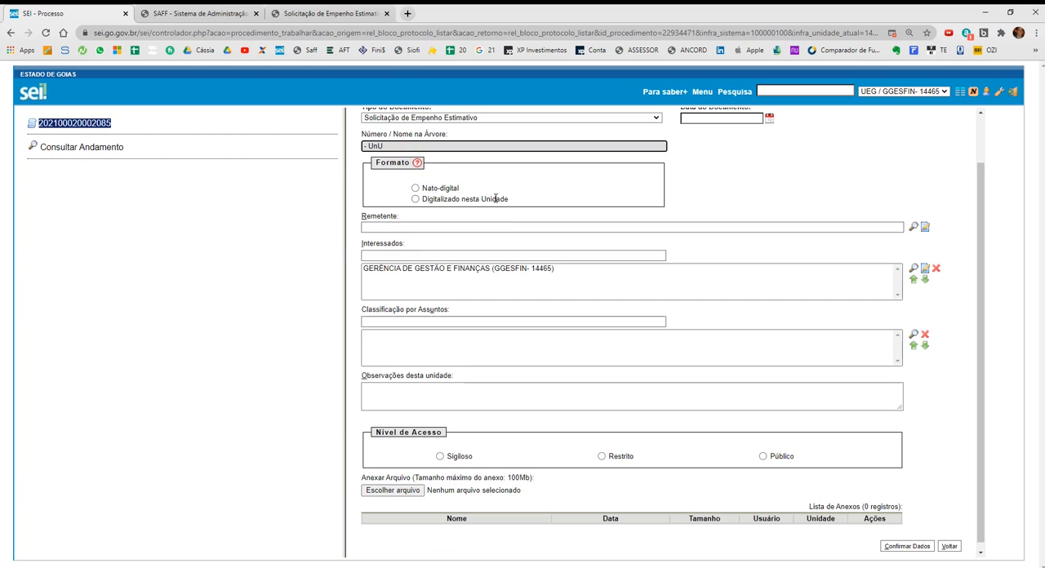
{"action": "left_click", "coordinate": [415, 147]}
{"action": "left_click", "coordinate": [412, 167]}
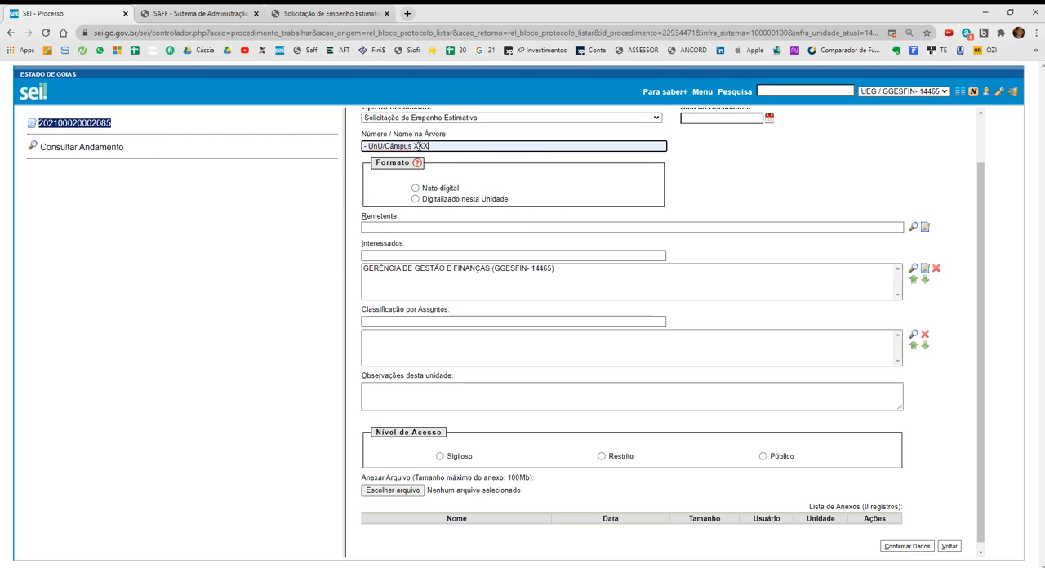
{"action": "double_click", "coordinate": [421, 146]}
Set the external document's date to 01/03/2021, its format to Nato-digital and its access level to Público.
{"action": "scroll", "coordinate": [644, 233], "scroll_direction": "up", "scroll_amount": 1}
{"action": "left_click", "coordinate": [768, 172]}
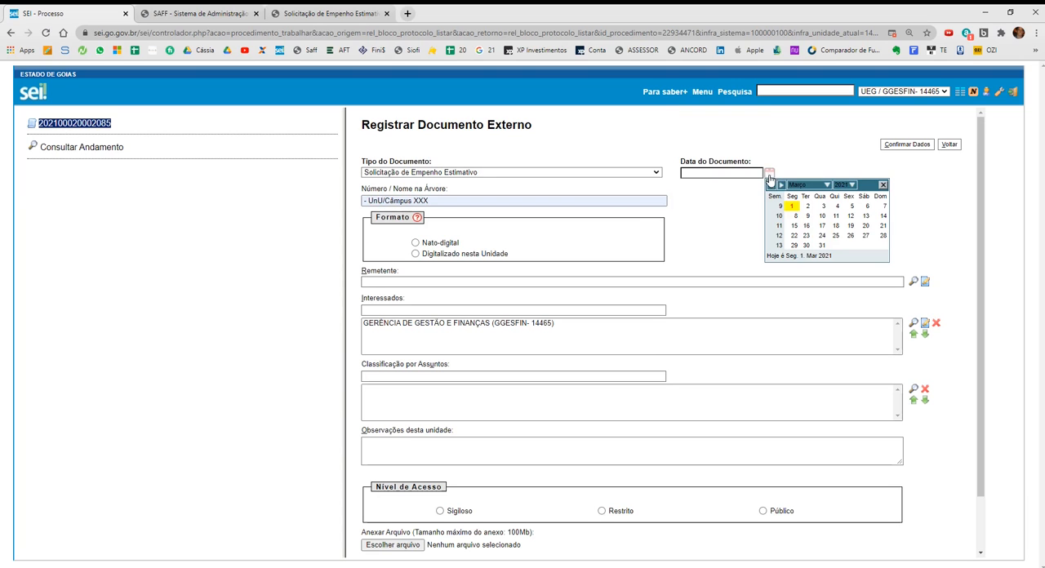
{"action": "left_click", "coordinate": [791, 208]}
{"action": "left_click", "coordinate": [441, 242]}
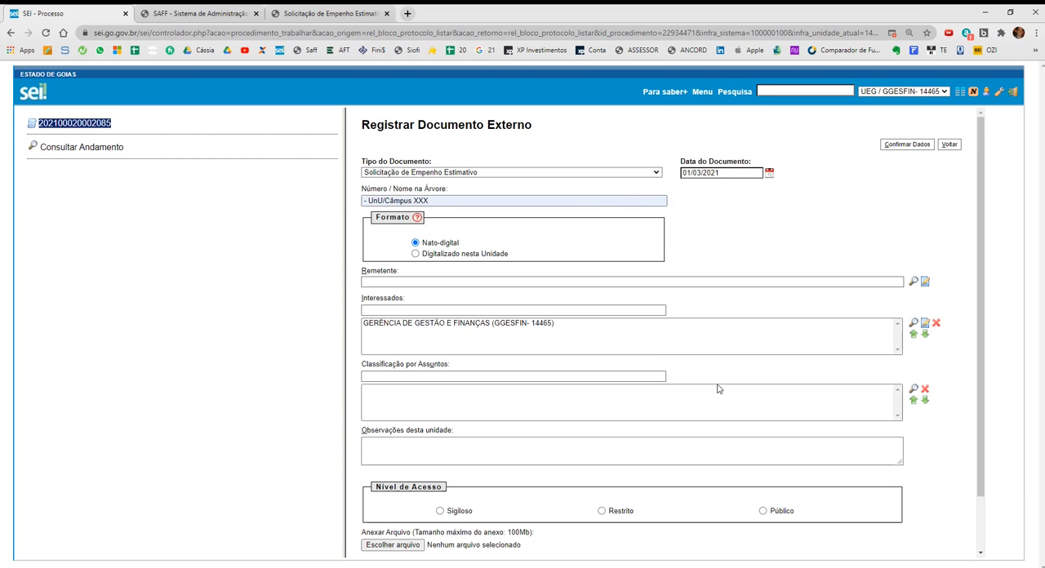
{"action": "left_click", "coordinate": [780, 511]}
Attach the Solicitação de Empenho Estimativo PDF to the external document and save its registration.
{"action": "scroll", "coordinate": [530, 432], "scroll_direction": "down", "scroll_amount": 1}
{"action": "left_click", "coordinate": [403, 482]}
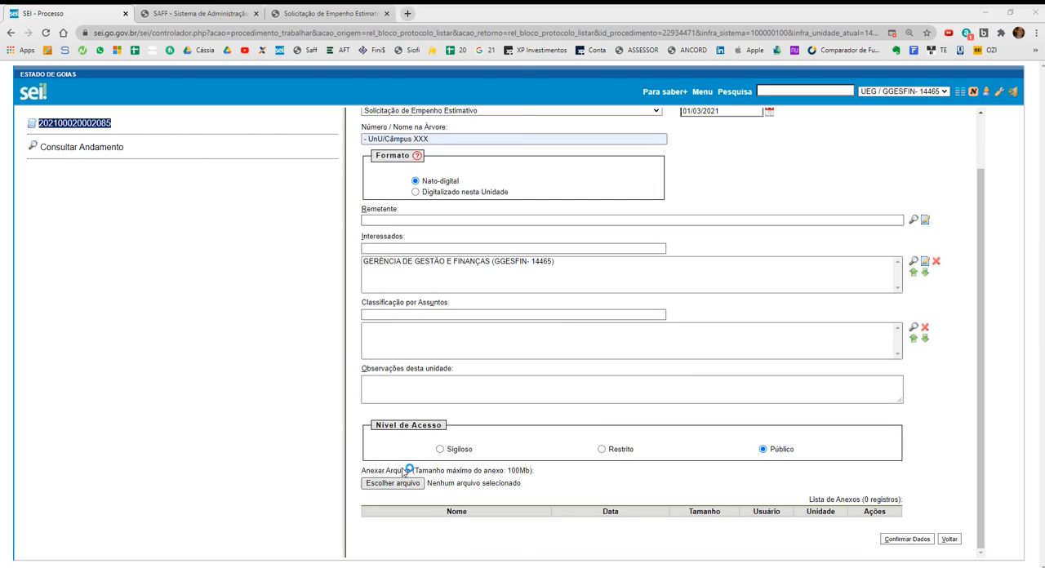
{"action": "double_click", "coordinate": [297, 113]}
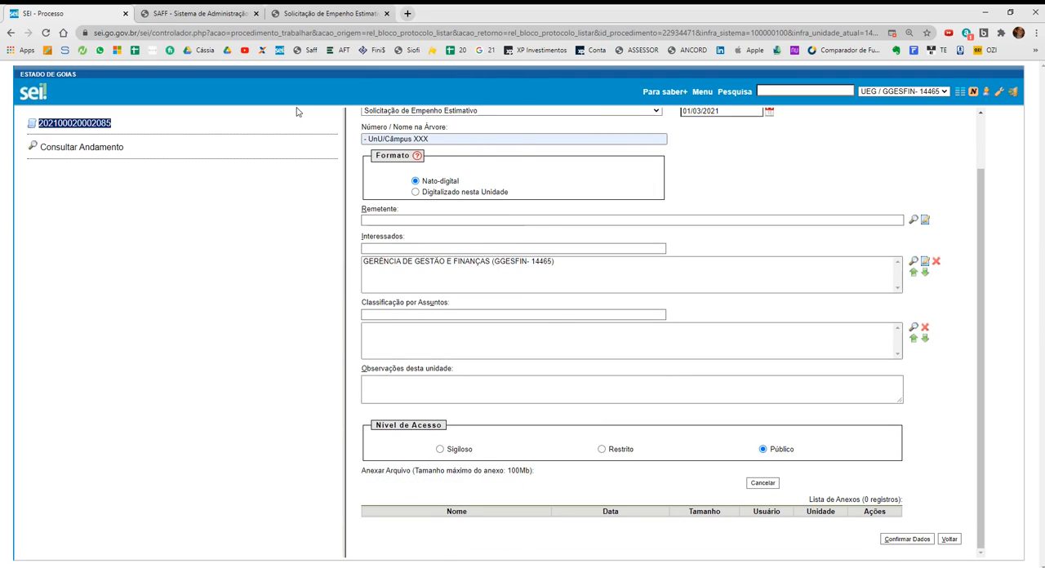
{"action": "scroll", "coordinate": [555, 275], "scroll_direction": "up", "scroll_amount": 1}
{"action": "left_click", "coordinate": [906, 147]}
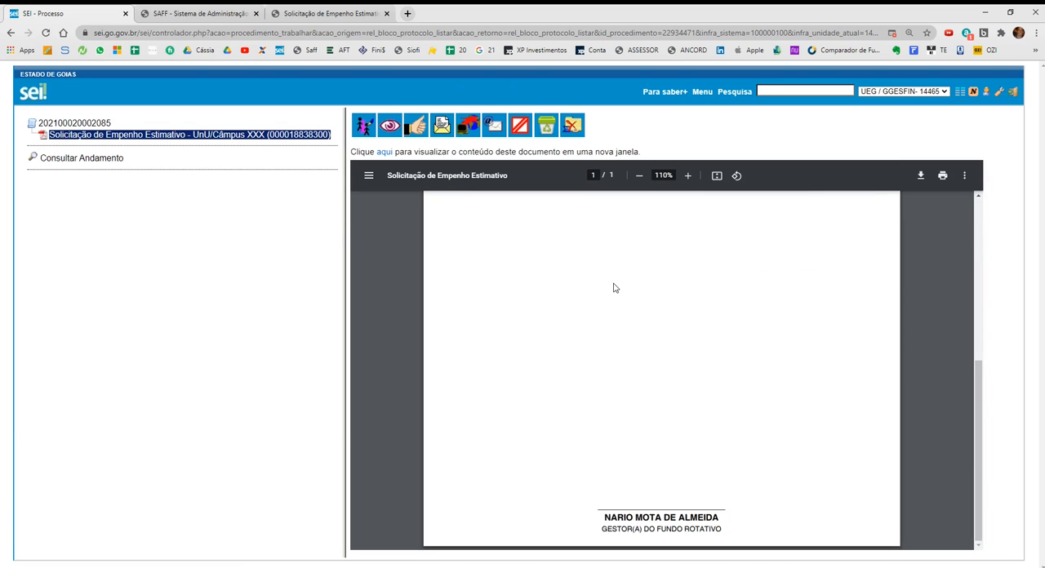
{"action": "left_click", "coordinate": [70, 127]}
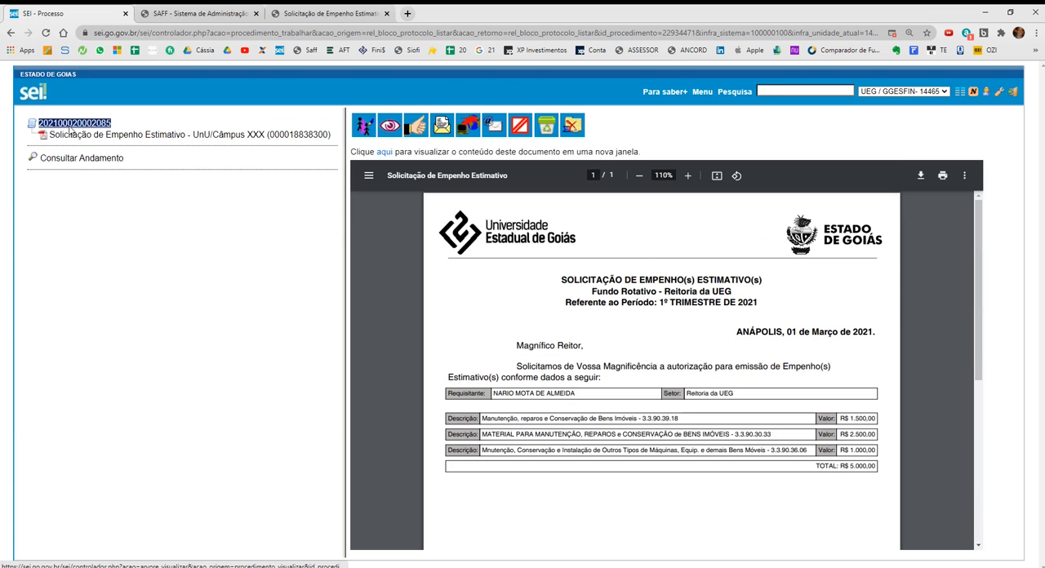
{"action": "left_click", "coordinate": [361, 129]}
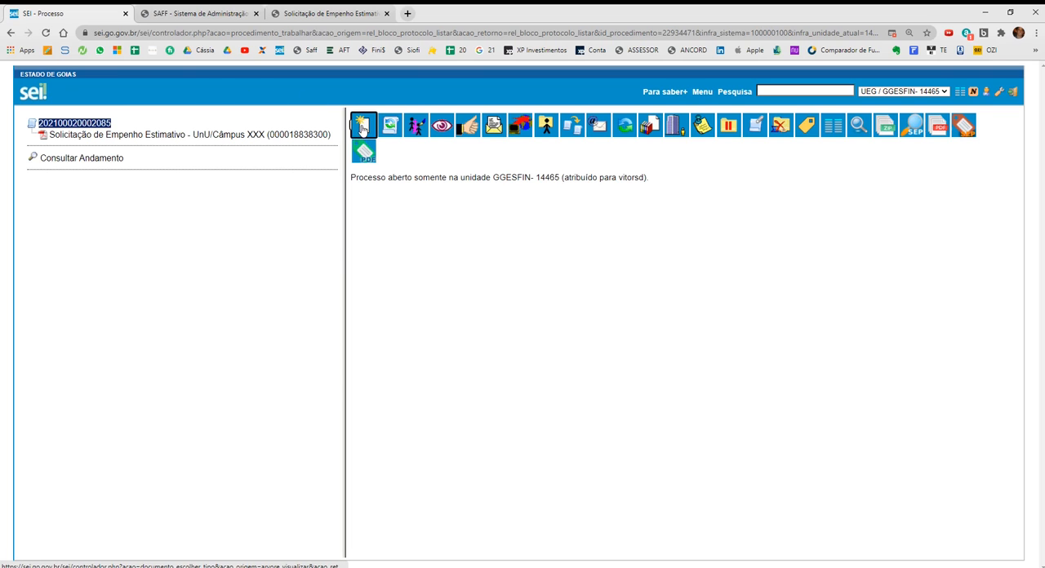
{"action": "type", "text": "s"}
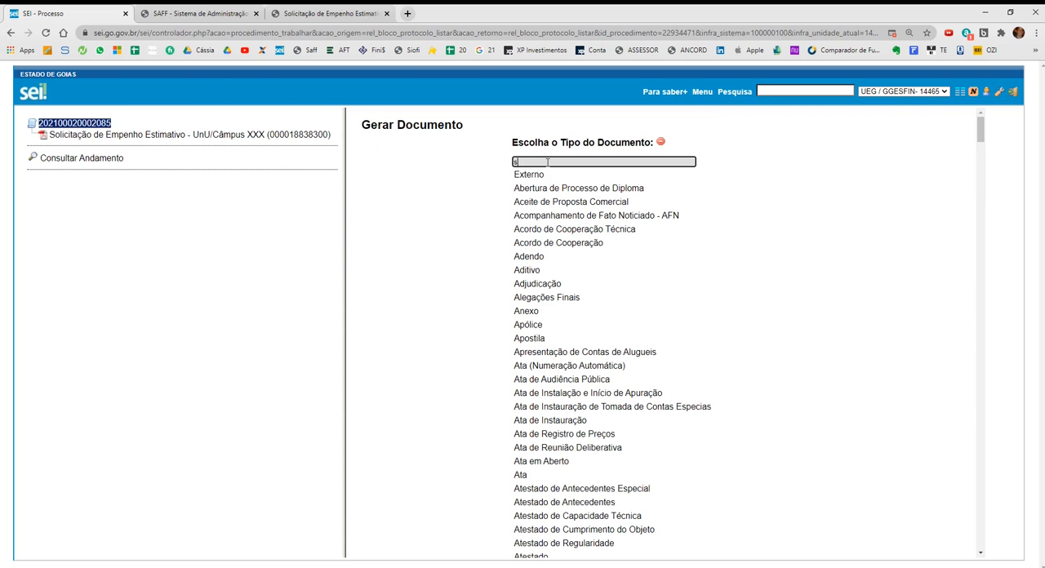
{"action": "type", "text": "olic"}
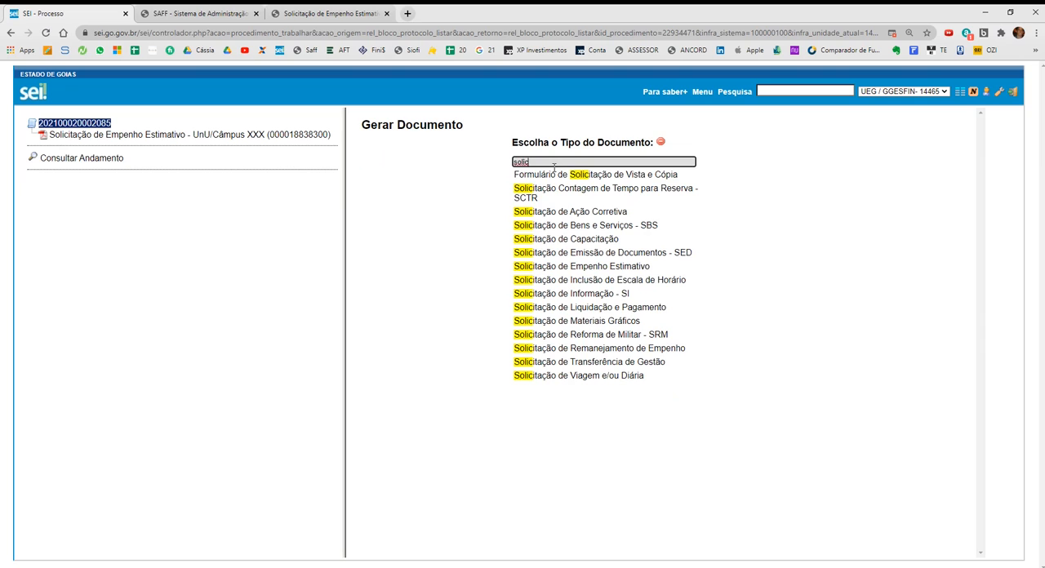
{"action": "left_click", "coordinate": [576, 266]}
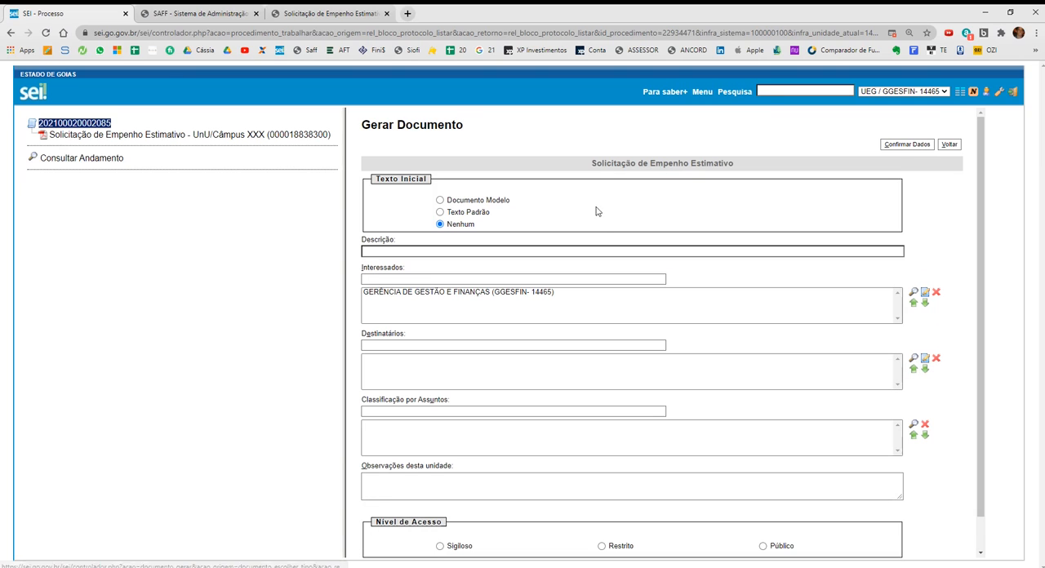
Start a new document in the process and examine both the short and the complete lists of document types.
{"action": "left_click", "coordinate": [74, 124]}
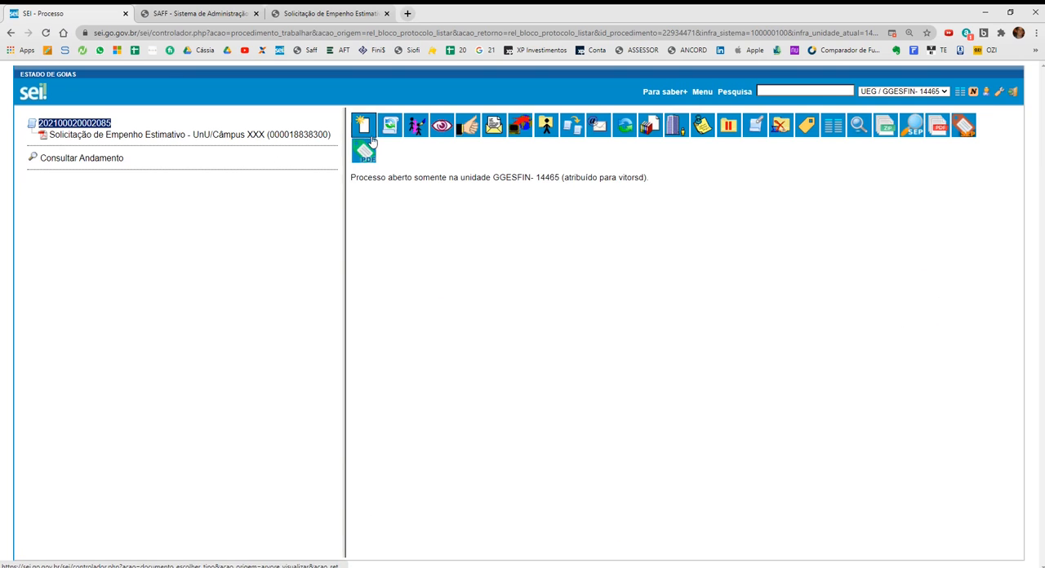
{"action": "left_click", "coordinate": [364, 127]}
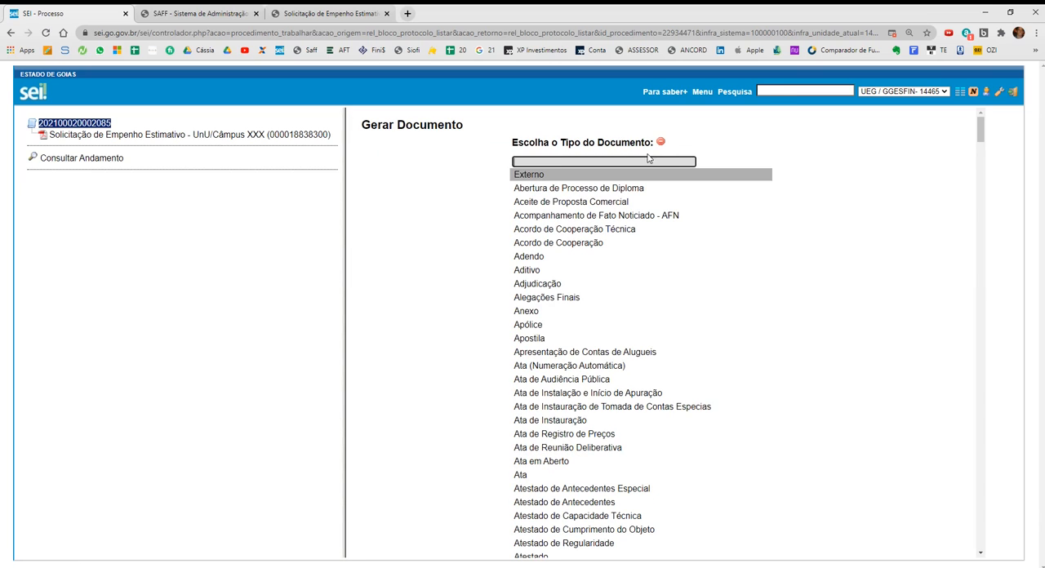
{"action": "key", "text": "Down"}
{"action": "key", "text": "Down"}
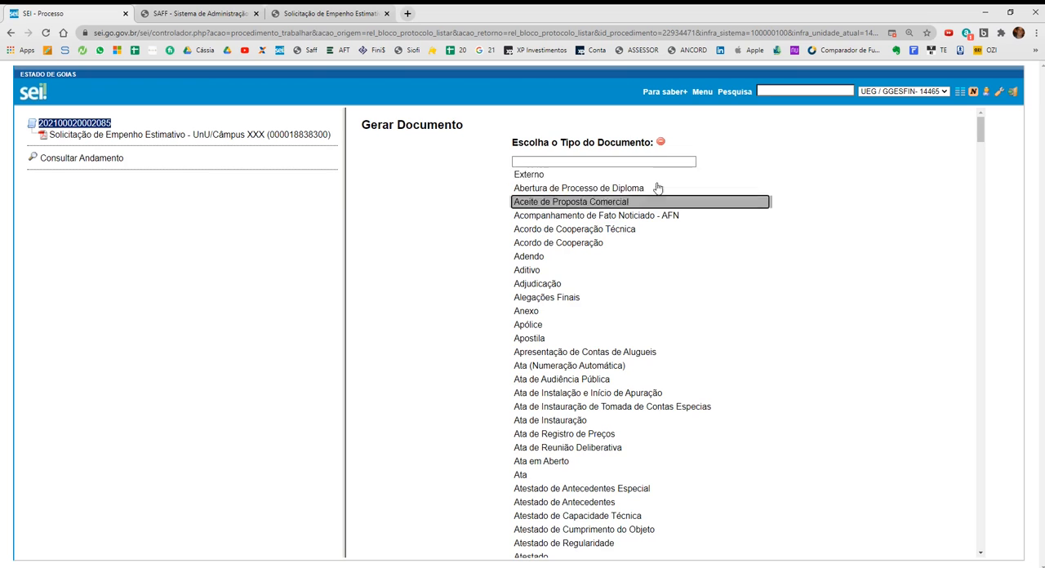
{"action": "scroll", "coordinate": [655, 263], "scroll_direction": "down", "scroll_amount": 8}
{"action": "scroll", "coordinate": [655, 266], "scroll_direction": "up", "scroll_amount": 8}
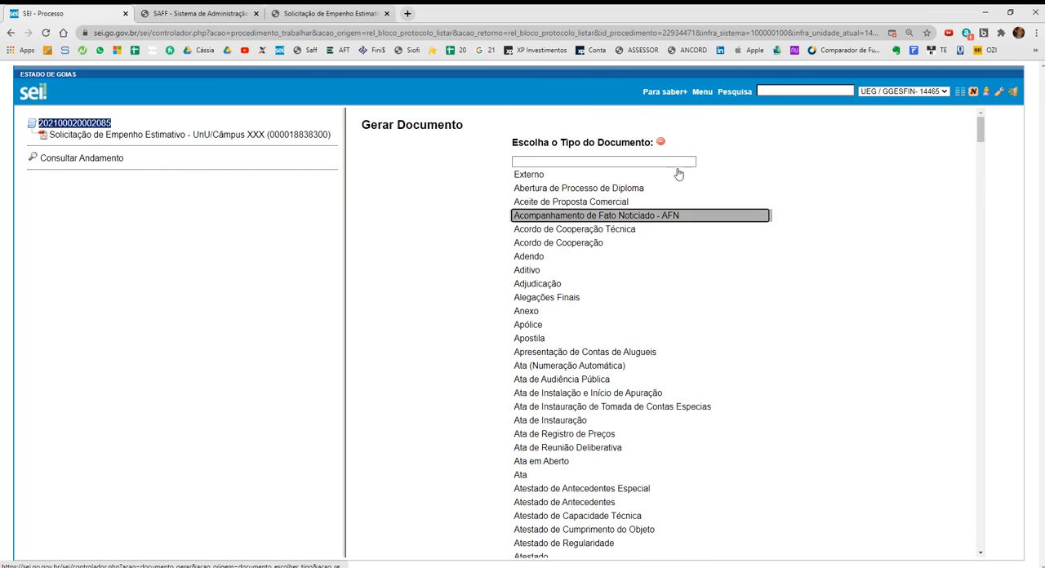
{"action": "left_click", "coordinate": [660, 143]}
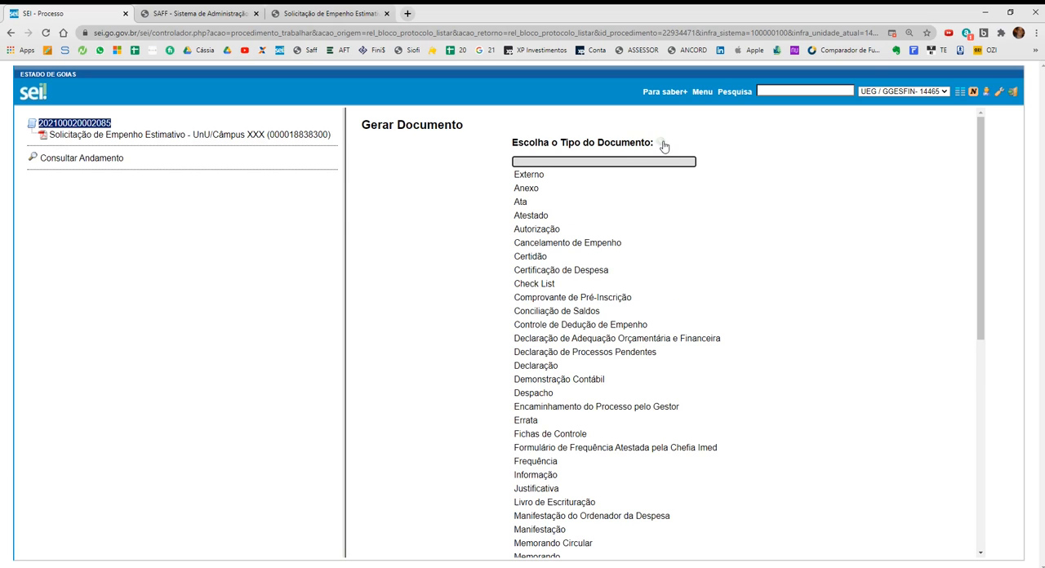
{"action": "scroll", "coordinate": [636, 182], "scroll_direction": "down", "scroll_amount": 5}
{"action": "scroll", "coordinate": [617, 236], "scroll_direction": "up", "scroll_amount": 3}
{"action": "scroll", "coordinate": [612, 238], "scroll_direction": "down", "scroll_amount": 3}
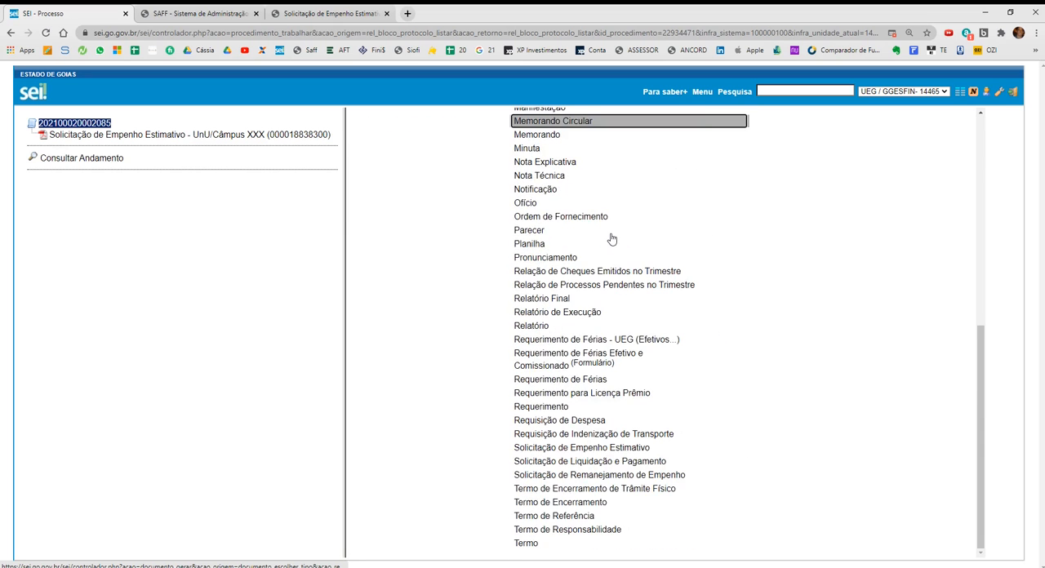
{"action": "scroll", "coordinate": [637, 205], "scroll_direction": "up", "scroll_amount": 10}
{"action": "left_click", "coordinate": [661, 145]}
{"action": "scroll", "coordinate": [604, 212], "scroll_direction": "down", "scroll_amount": 5}
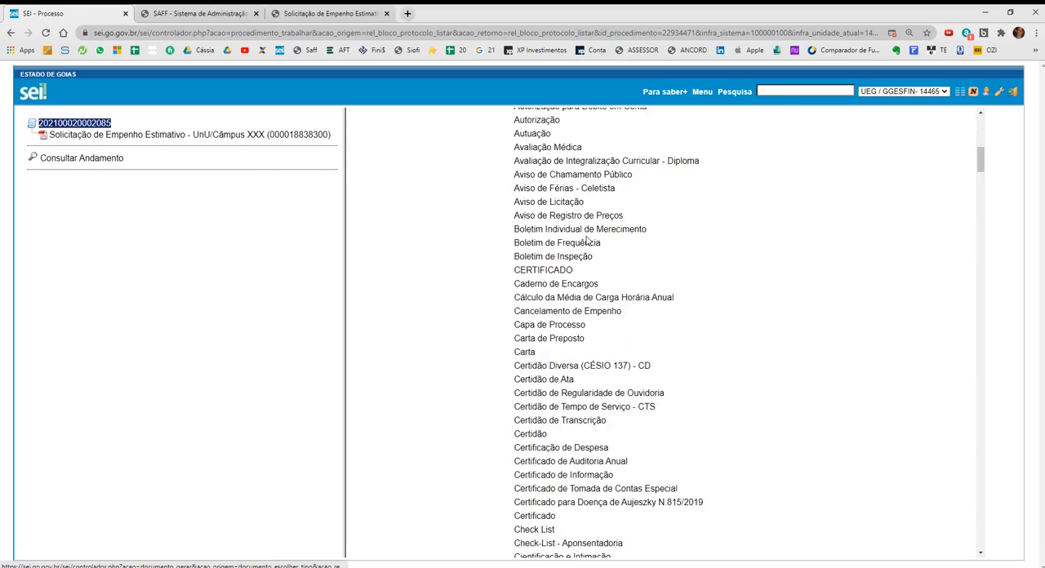
{"action": "scroll", "coordinate": [586, 240], "scroll_direction": "down", "scroll_amount": 20}
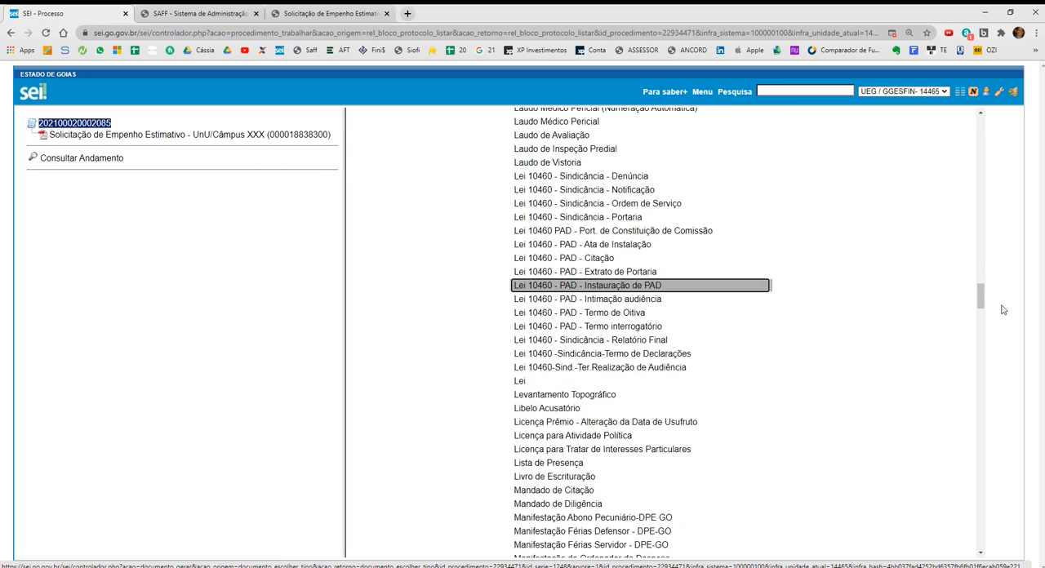
{"action": "left_click_drag", "start_coordinate": [980, 297], "coordinate": [981, 129]}
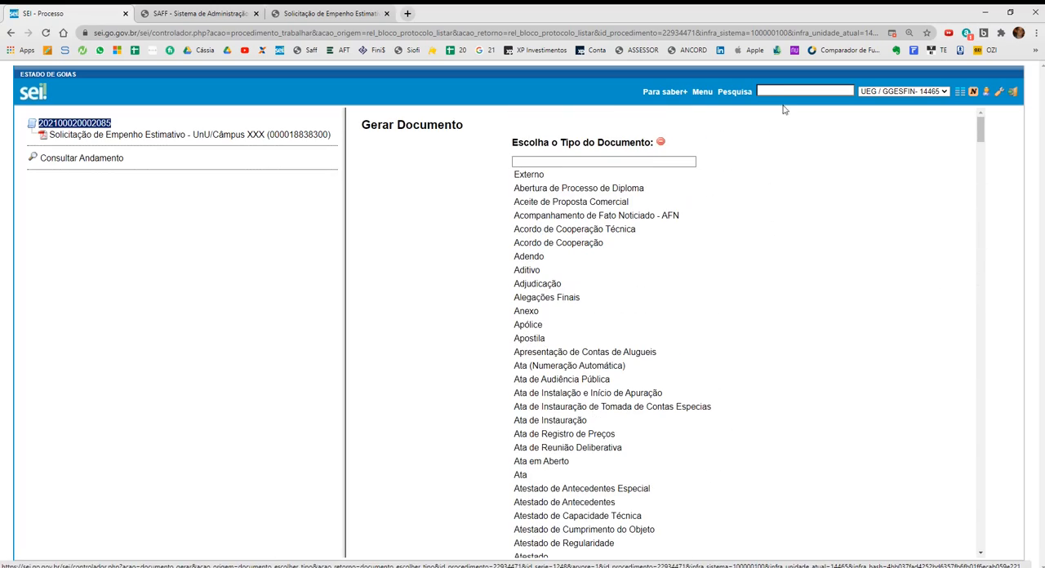
Filter the document types by "solici" and choose Solicitação de Empenho Estimativo for the new document.
{"action": "left_click", "coordinate": [645, 159]}
{"action": "type", "text": "solici"}
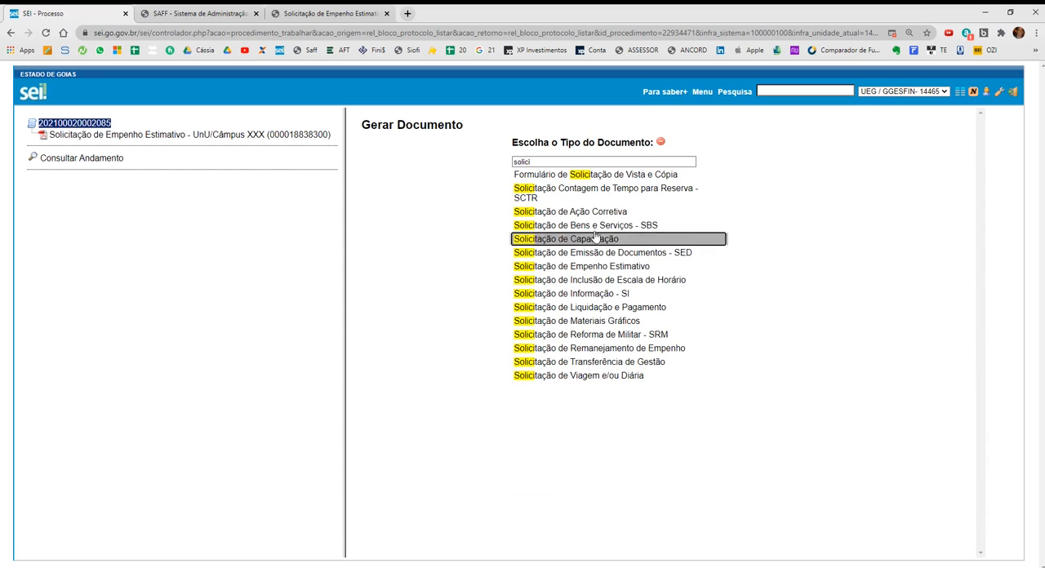
{"action": "left_click", "coordinate": [599, 266]}
{"action": "scroll", "coordinate": [415, 250], "scroll_direction": "down", "scroll_amount": 1}
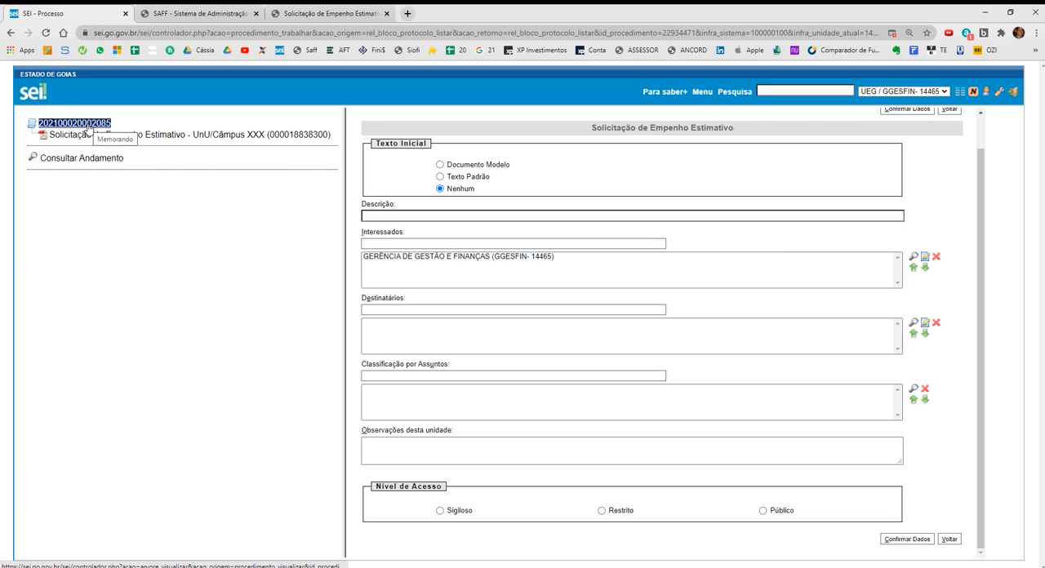
Examine the contact search for the Interessados field and its unit code filter, and close it without selecting a contact.
{"action": "left_click", "coordinate": [419, 260]}
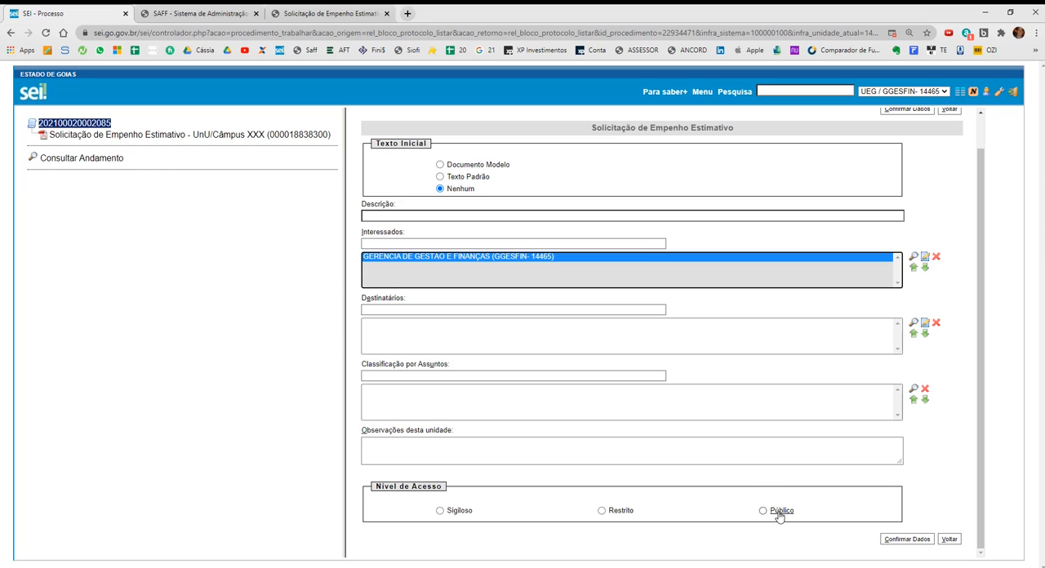
{"action": "left_click", "coordinate": [452, 246]}
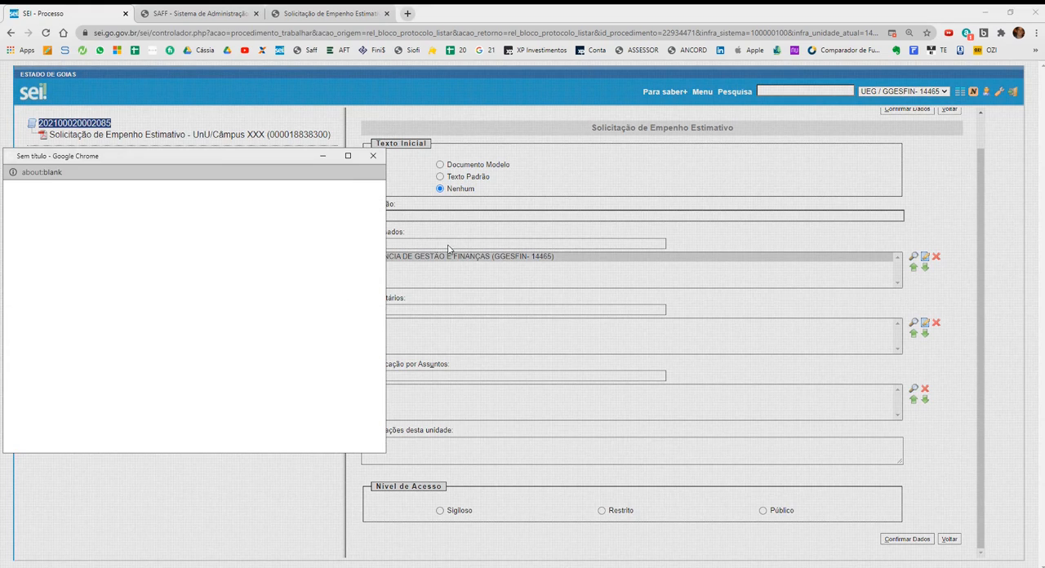
{"action": "left_click", "coordinate": [62, 246]}
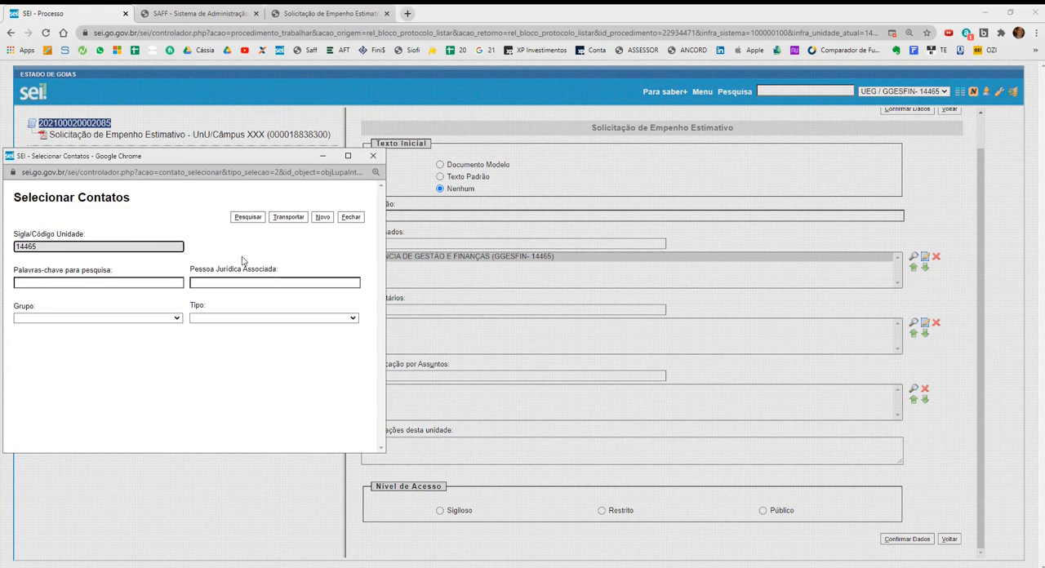
{"action": "left_click", "coordinate": [374, 155]}
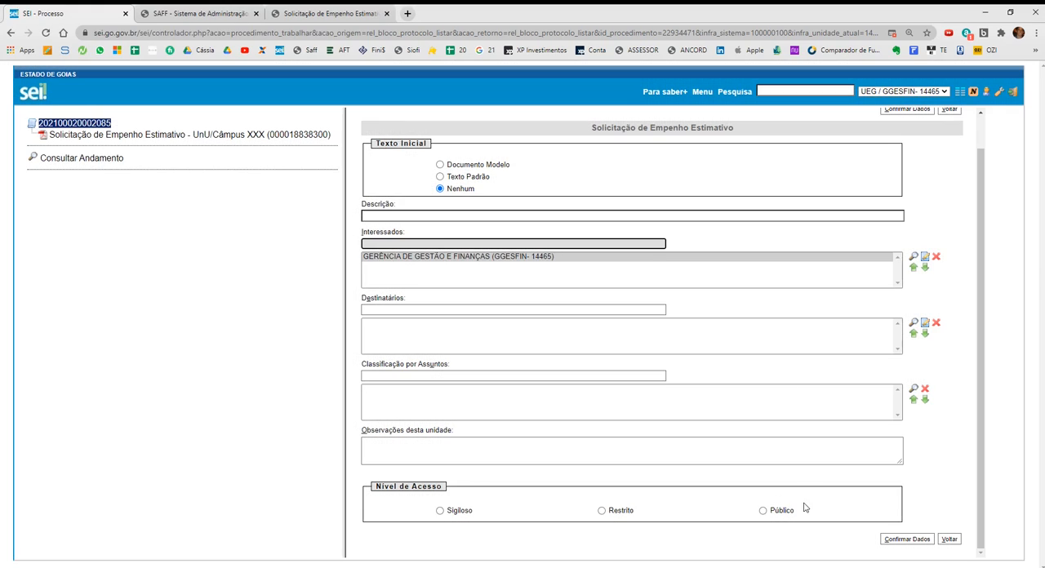
Generate the document with access level Público and delete the placeholder text from its body.
{"action": "left_click", "coordinate": [781, 512]}
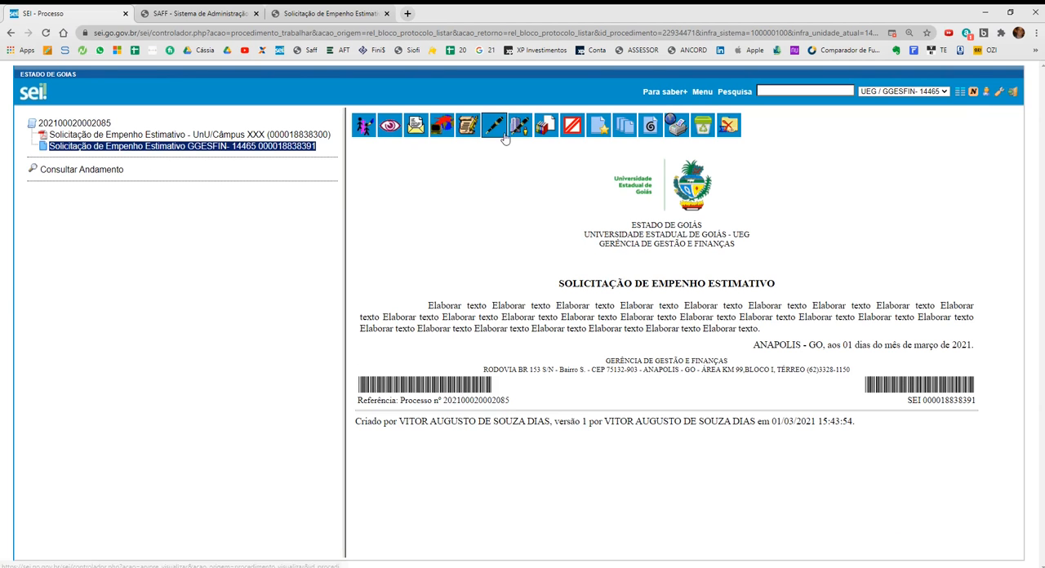
{"action": "left_click", "coordinate": [500, 131]}
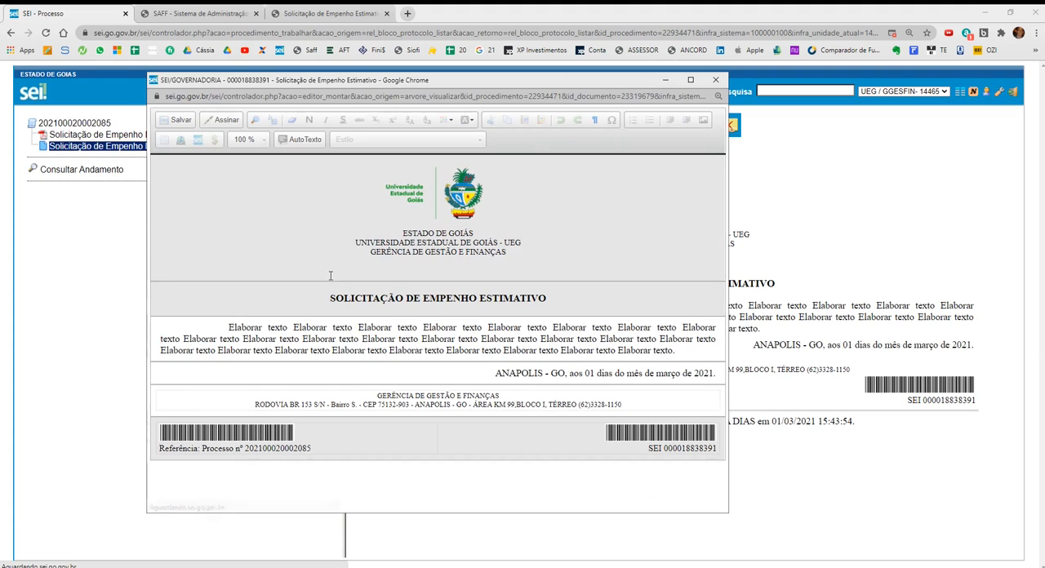
{"action": "left_click_drag", "start_coordinate": [229, 327], "coordinate": [699, 357]}
{"action": "key", "text": "Delete"}
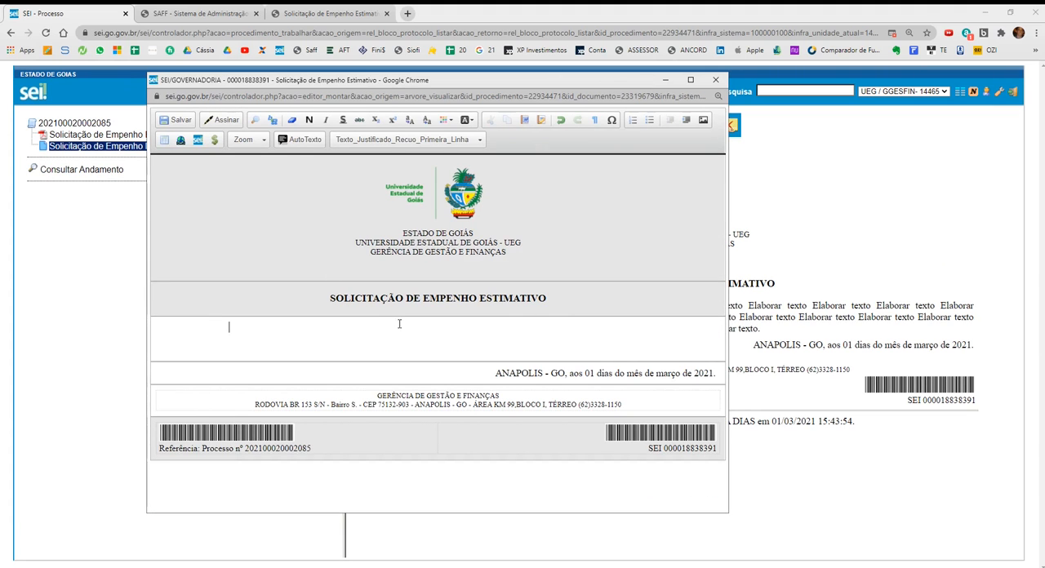
{"action": "key", "text": "Delete"}
Insert the image file SolicitaEmpenho.PNG into the empty body of the Solicitação de Empenho Estimativo document.
{"action": "left_click", "coordinate": [702, 120]}
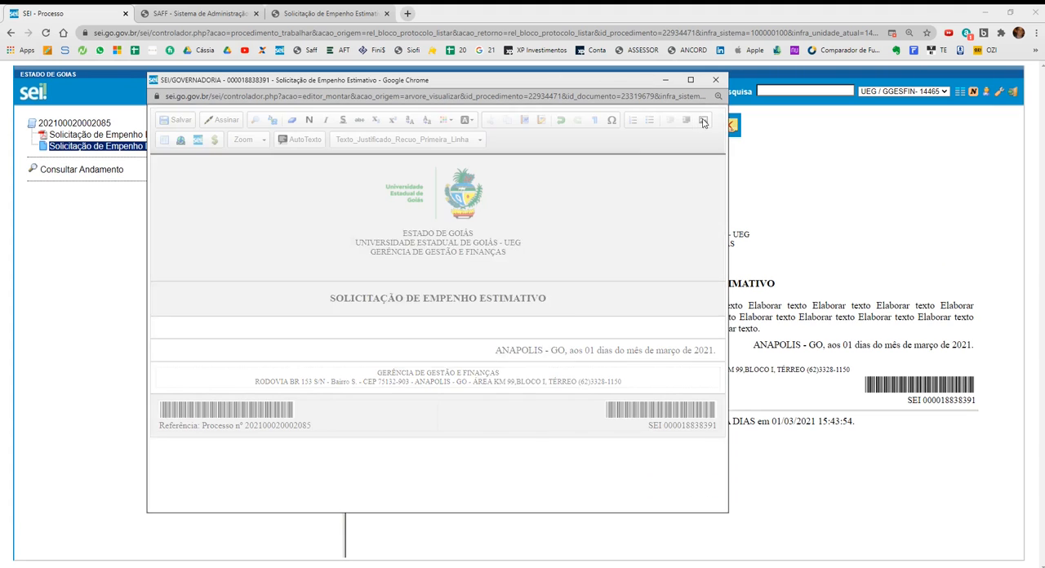
{"action": "left_click", "coordinate": [346, 278]}
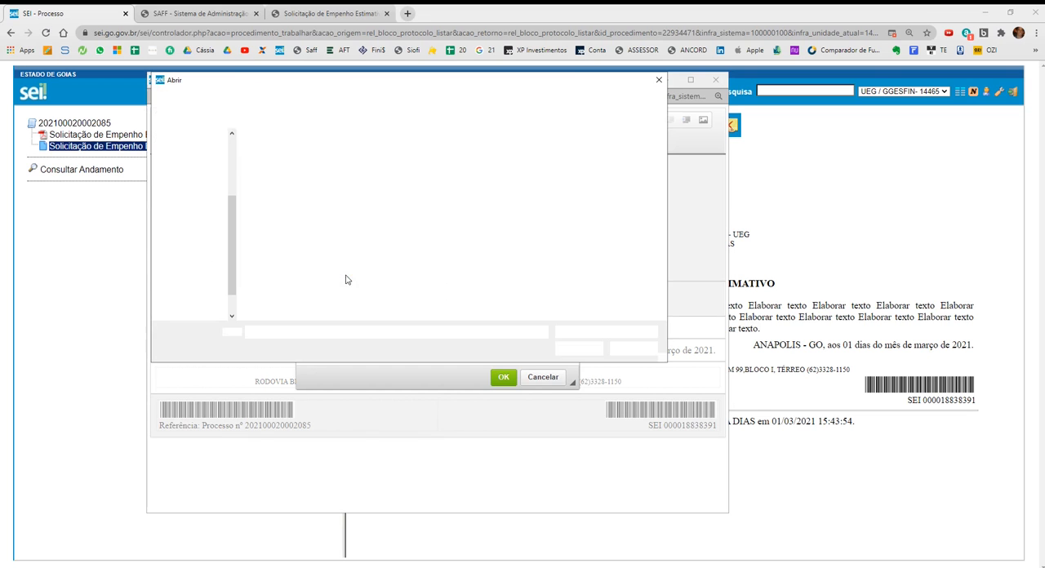
{"action": "double_click", "coordinate": [512, 183]}
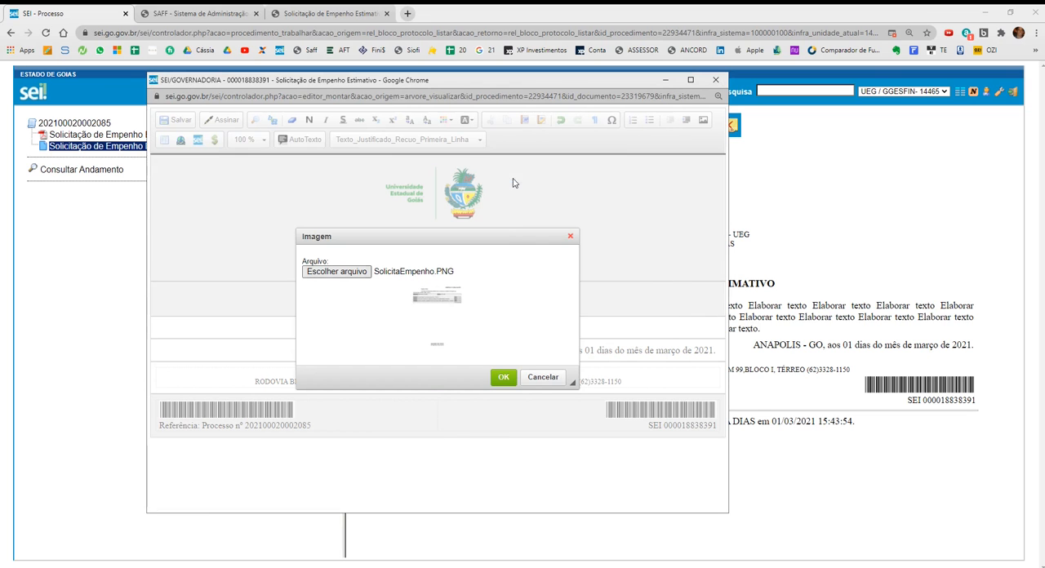
{"action": "left_click", "coordinate": [503, 377]}
Apply the Tabela_Texto_Centralizado style to the inserted image, then save the document and close its editor.
{"action": "scroll", "coordinate": [442, 336], "scroll_direction": "up", "scroll_amount": 5}
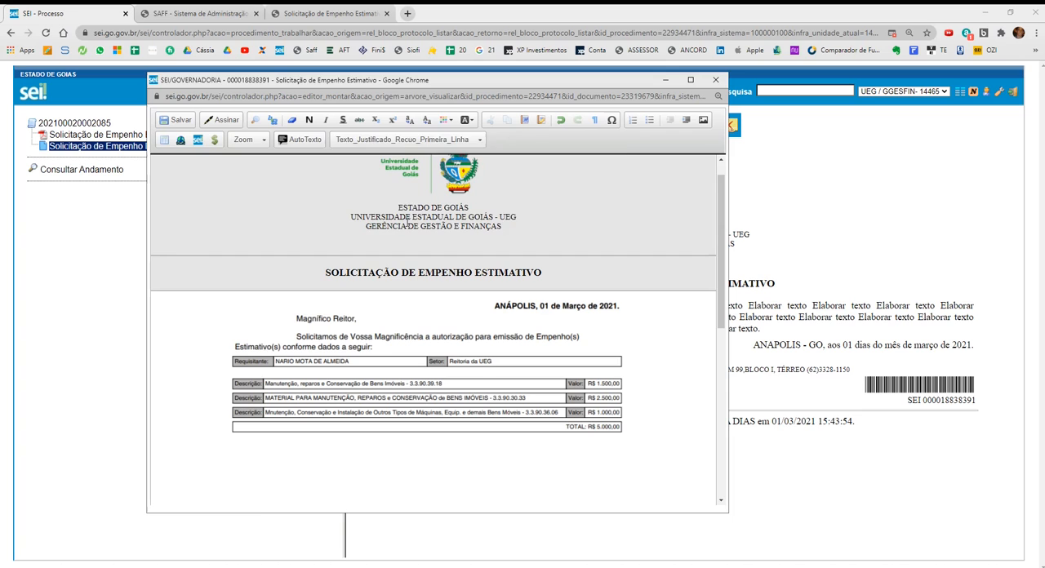
{"action": "left_click", "coordinate": [408, 139]}
{"action": "left_click", "coordinate": [414, 231]}
{"action": "scroll", "coordinate": [233, 194], "scroll_direction": "down", "scroll_amount": 10}
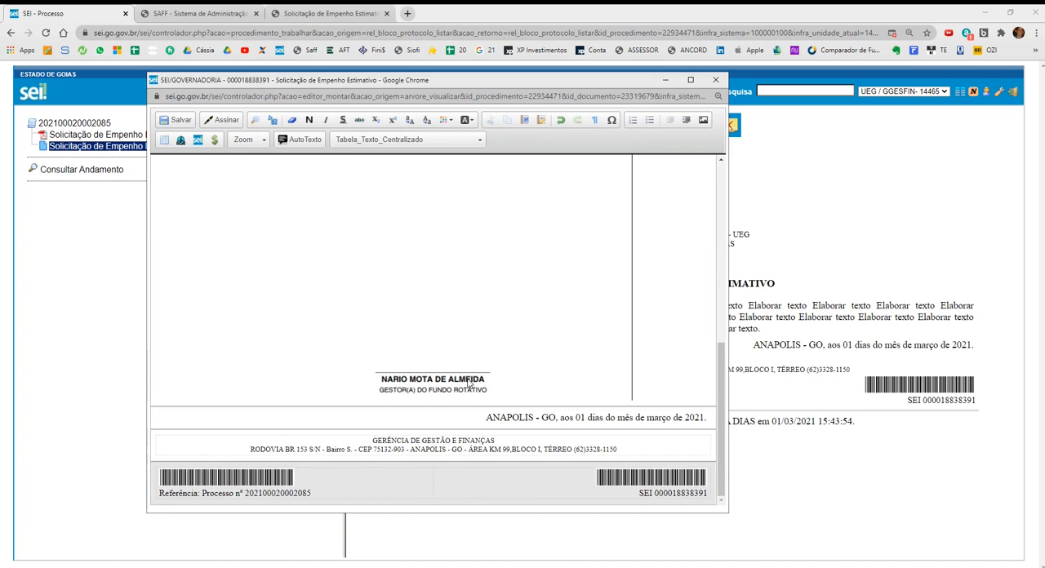
{"action": "left_click", "coordinate": [175, 120]}
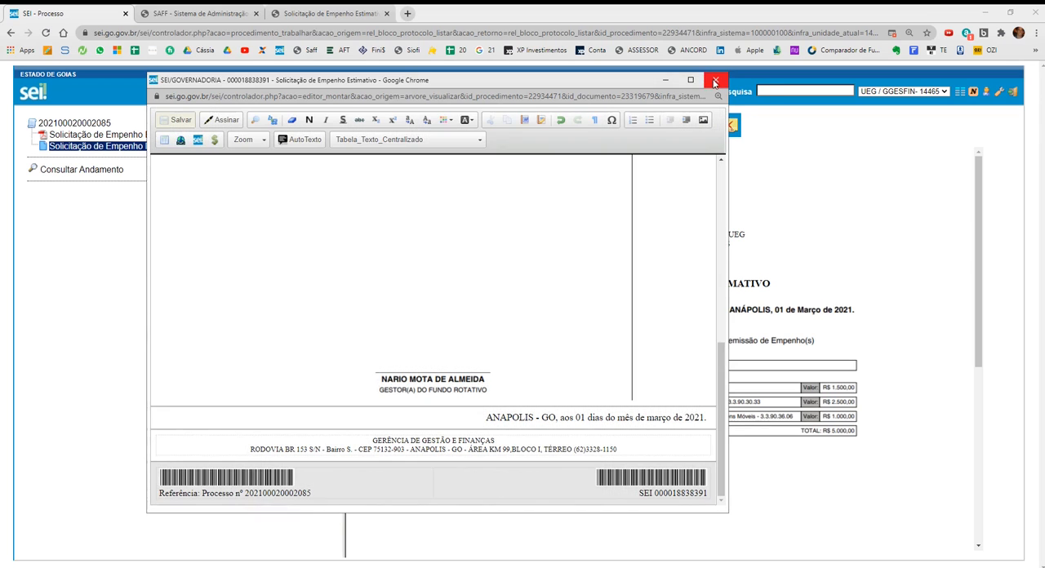
{"action": "left_click", "coordinate": [714, 80]}
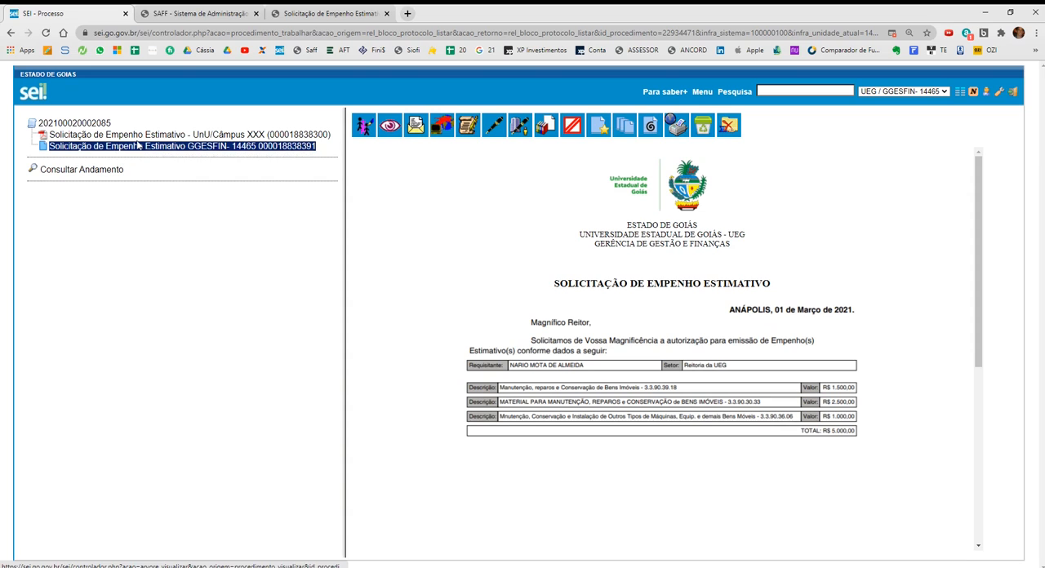
Review the SEI section of the Notepad notes, covering the external document, the SEI document and the almoxarifado e-mail.
{"action": "left_click", "coordinate": [504, 566]}
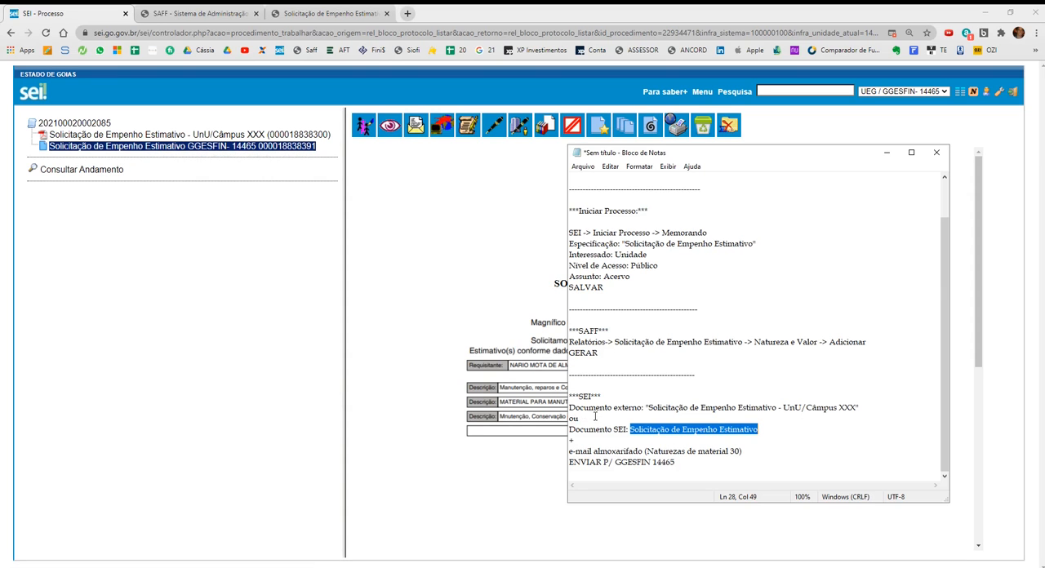
{"action": "left_click_drag", "start_coordinate": [604, 407], "coordinate": [643, 405]}
{"action": "left_click_drag", "start_coordinate": [594, 430], "coordinate": [626, 429]}
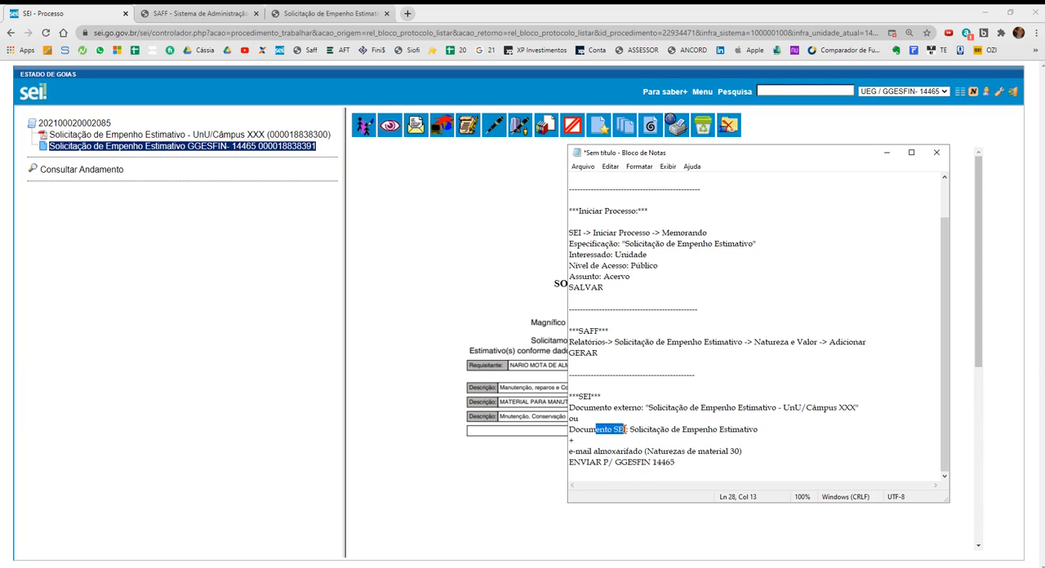
{"action": "left_click_drag", "start_coordinate": [570, 450], "coordinate": [643, 450]}
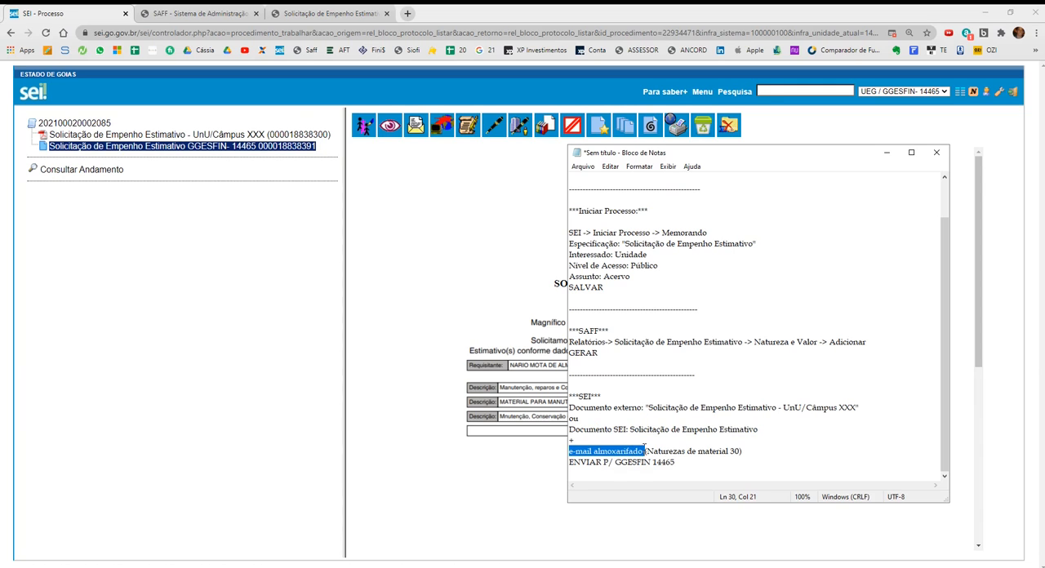
{"action": "left_click", "coordinate": [504, 327]}
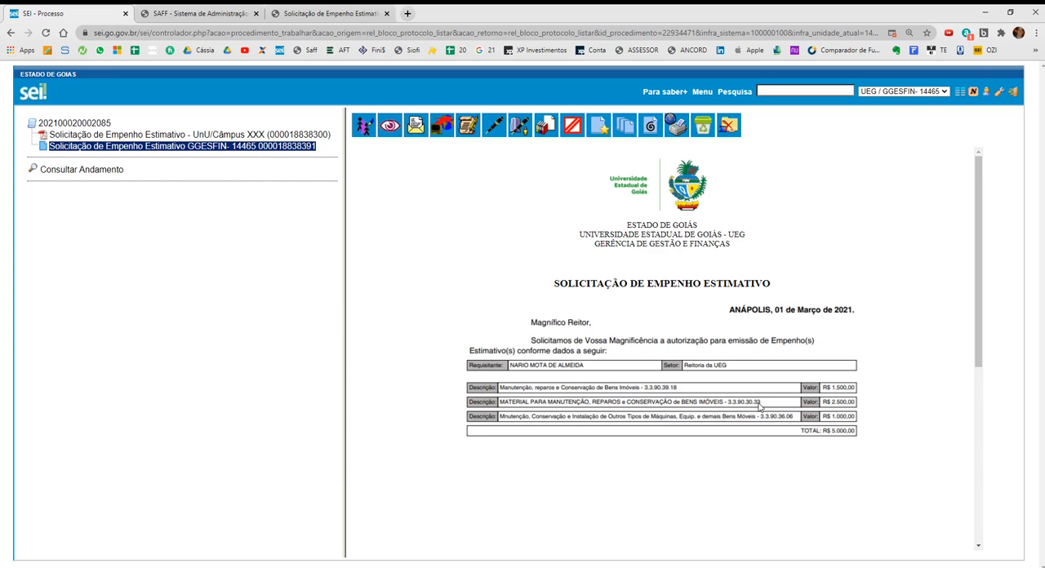
Start registering an external document in the process and set its document type to E-mail.
{"action": "left_click", "coordinate": [82, 124]}
{"action": "left_click", "coordinate": [363, 125]}
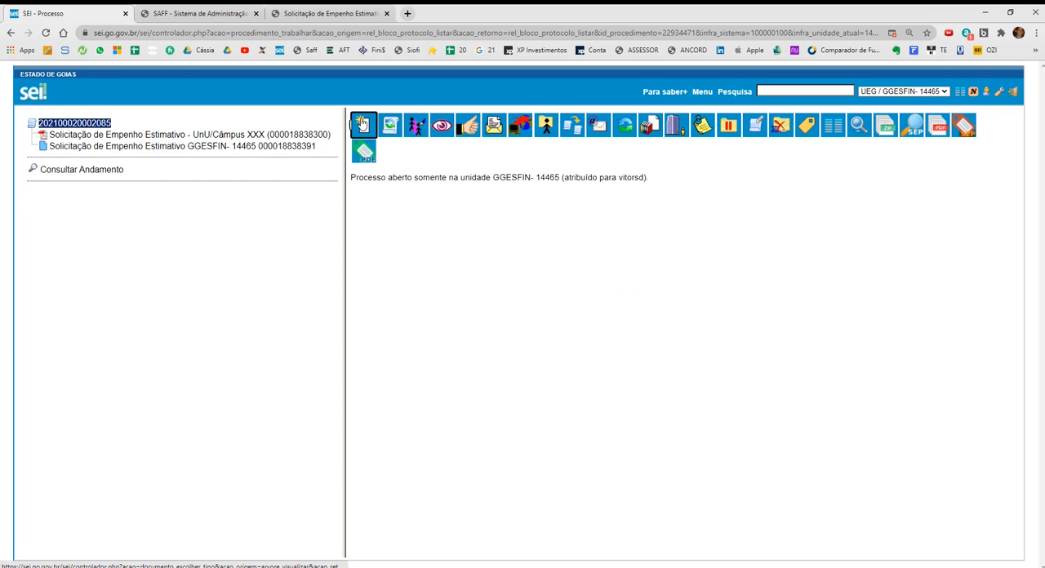
{"action": "left_click", "coordinate": [532, 176]}
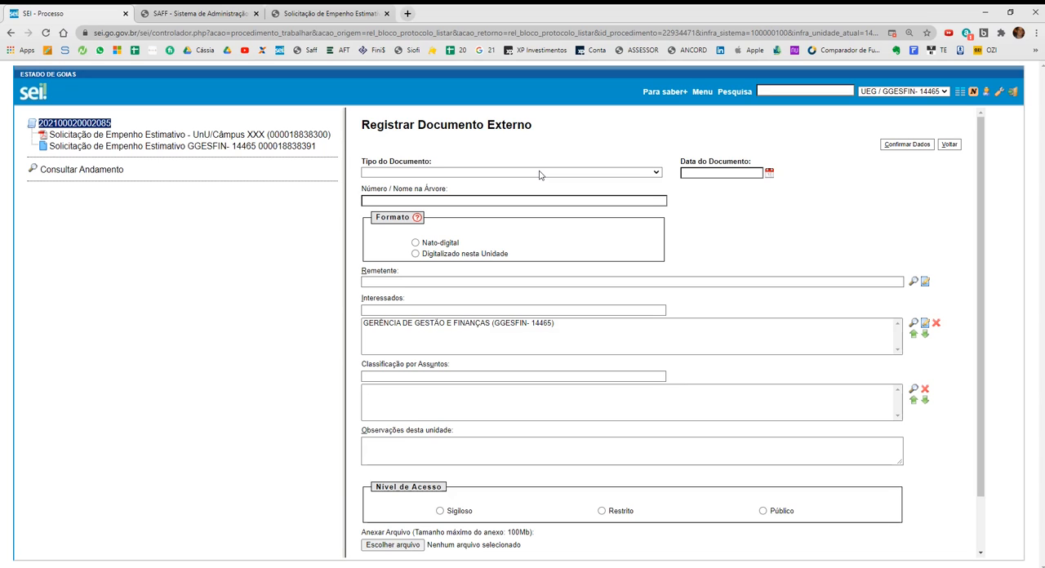
{"action": "left_click", "coordinate": [527, 174]}
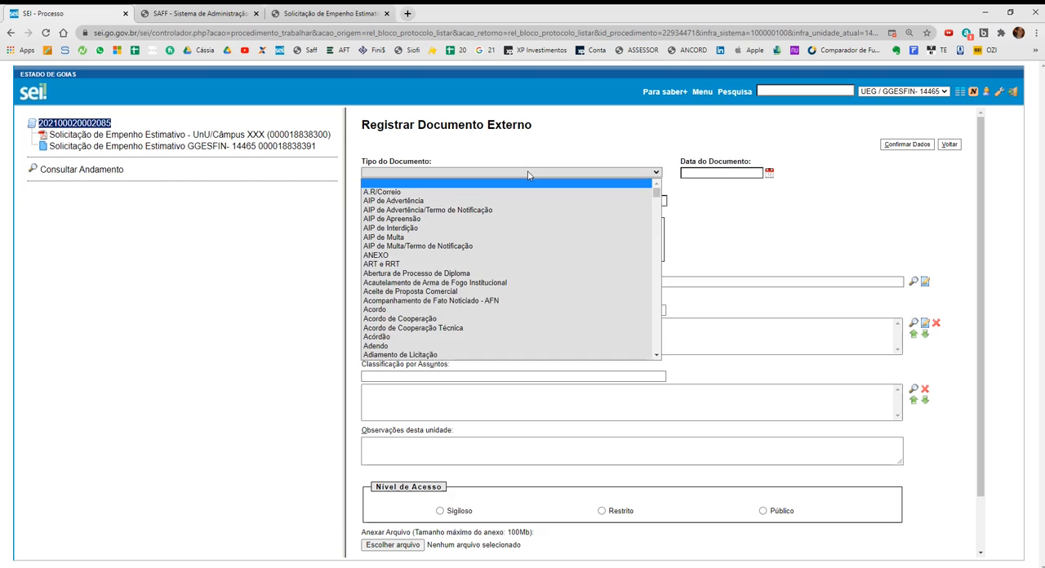
{"action": "type", "text": "em"}
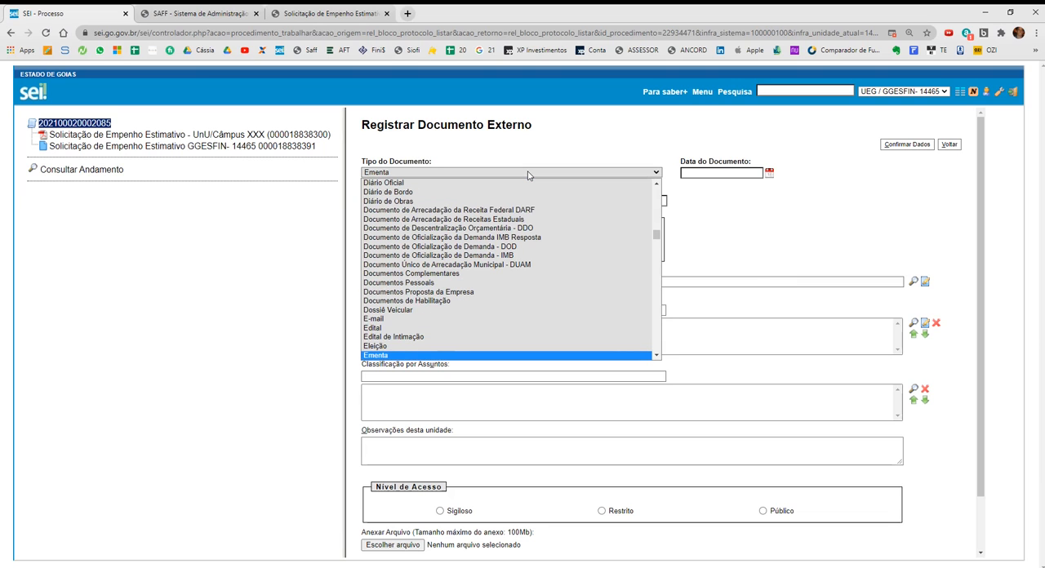
{"action": "key", "text": "Up"}
{"action": "key", "text": "Up"}
{"action": "key", "text": "Up"}
{"action": "key", "text": "Up"}
{"action": "key", "text": "Return"}
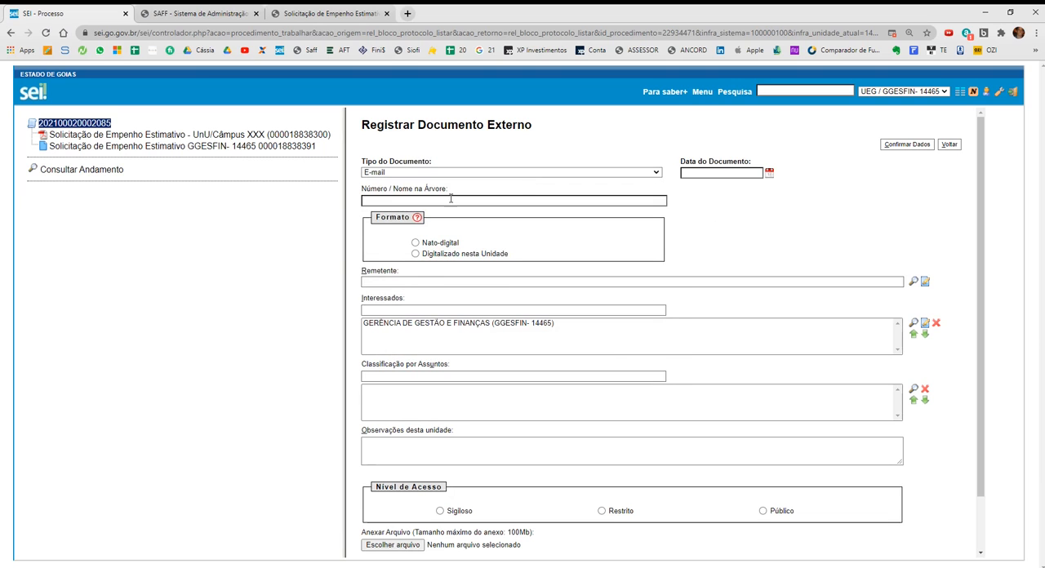
Set the tree name to "- Consulta em Almoxarifado", the date to 01/03/2021, the format to Nato-digital and the access level to Público.
{"action": "left_click", "coordinate": [450, 198]}
{"action": "type", "text": "- Consulta em Almoxarifado"}
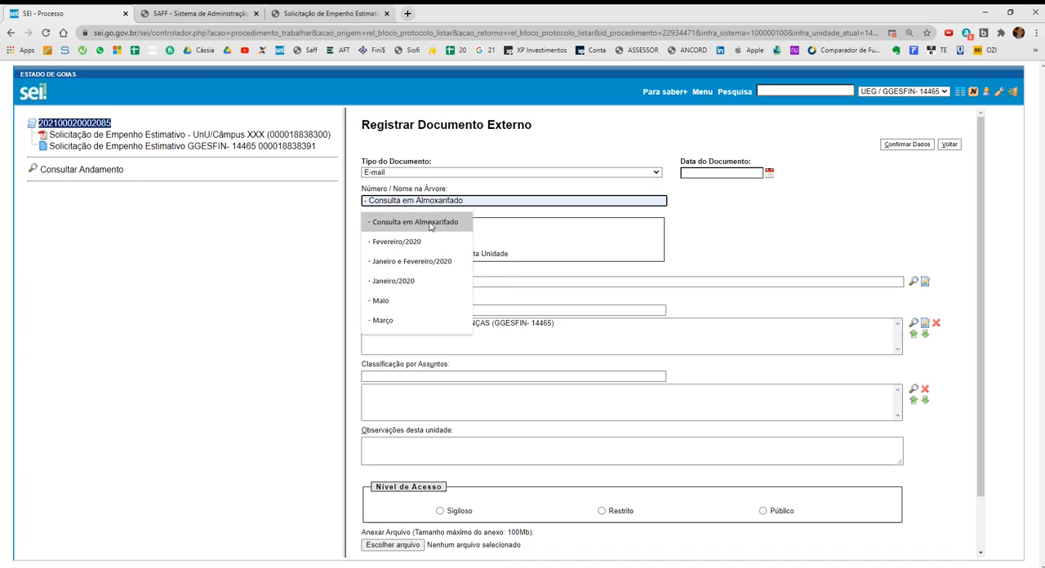
{"action": "left_click", "coordinate": [415, 221]}
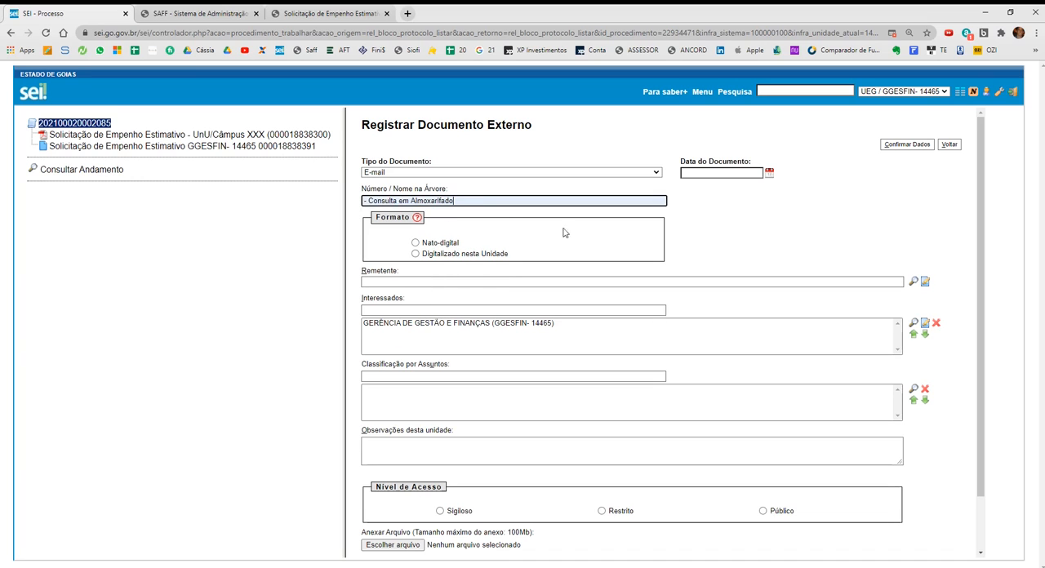
{"action": "left_click", "coordinate": [769, 174]}
{"action": "left_click", "coordinate": [791, 205]}
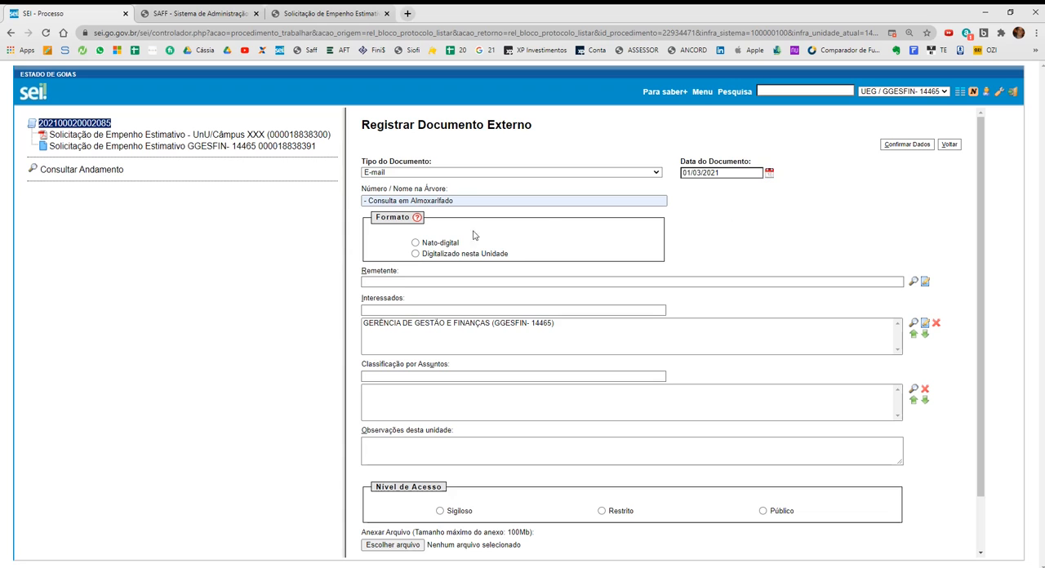
{"action": "left_click", "coordinate": [423, 243]}
{"action": "left_click", "coordinate": [781, 510]}
{"action": "scroll", "coordinate": [746, 478], "scroll_direction": "down", "scroll_amount": 1}
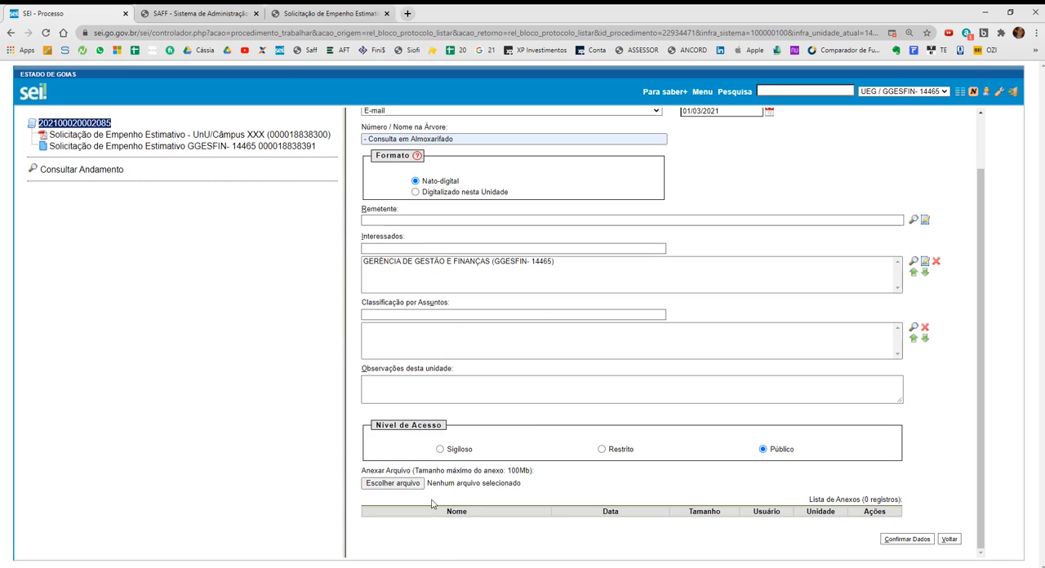
Attach the file e-mail - Almoxarifado.pdf and confirm the external document's registration.
{"action": "left_click", "coordinate": [408, 483]}
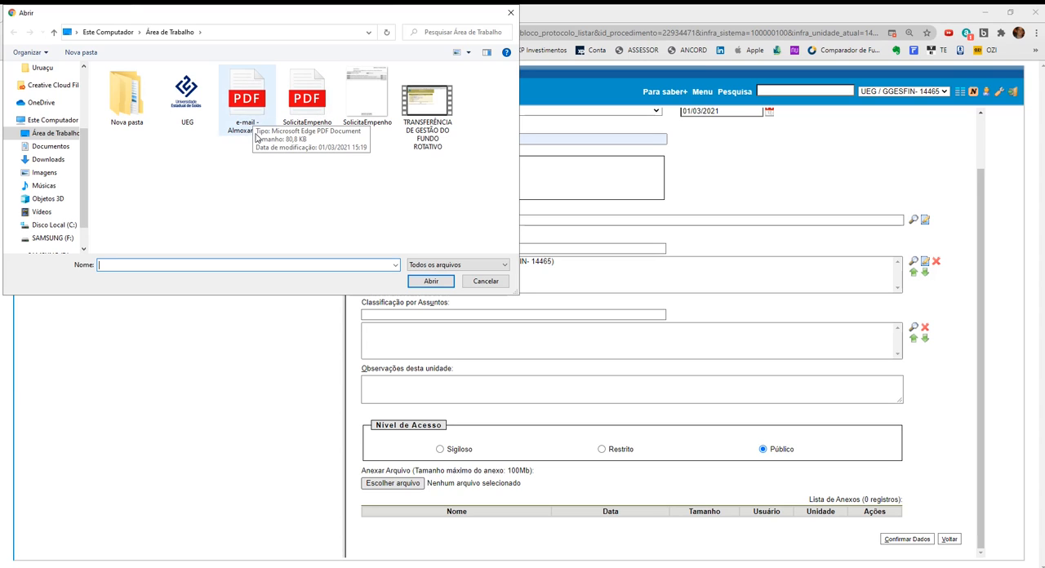
{"action": "left_click", "coordinate": [257, 122]}
{"action": "double_click", "coordinate": [257, 122]}
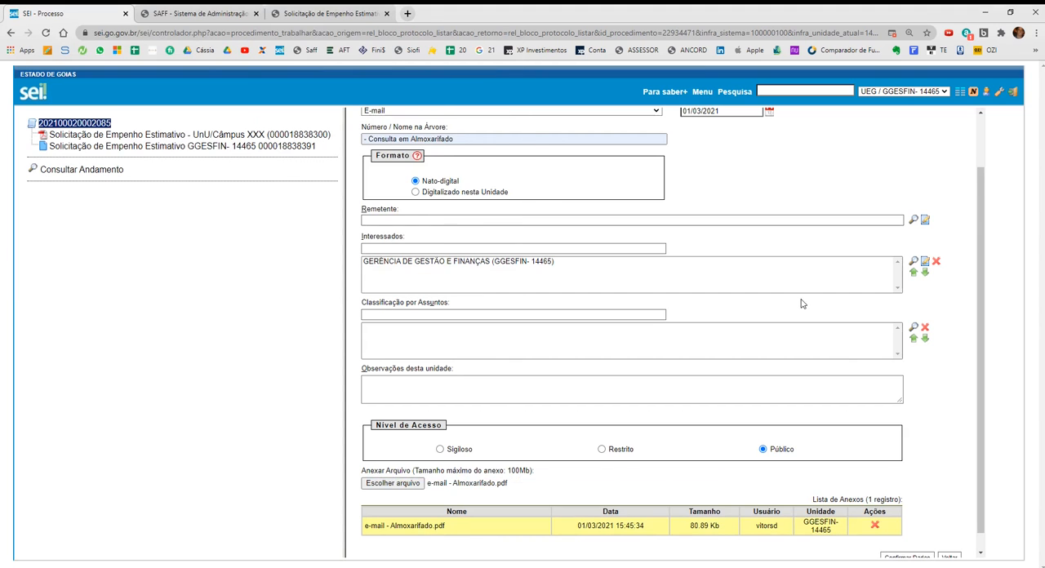
{"action": "scroll", "coordinate": [802, 298], "scroll_direction": "up", "scroll_amount": 2}
{"action": "left_click", "coordinate": [905, 145]}
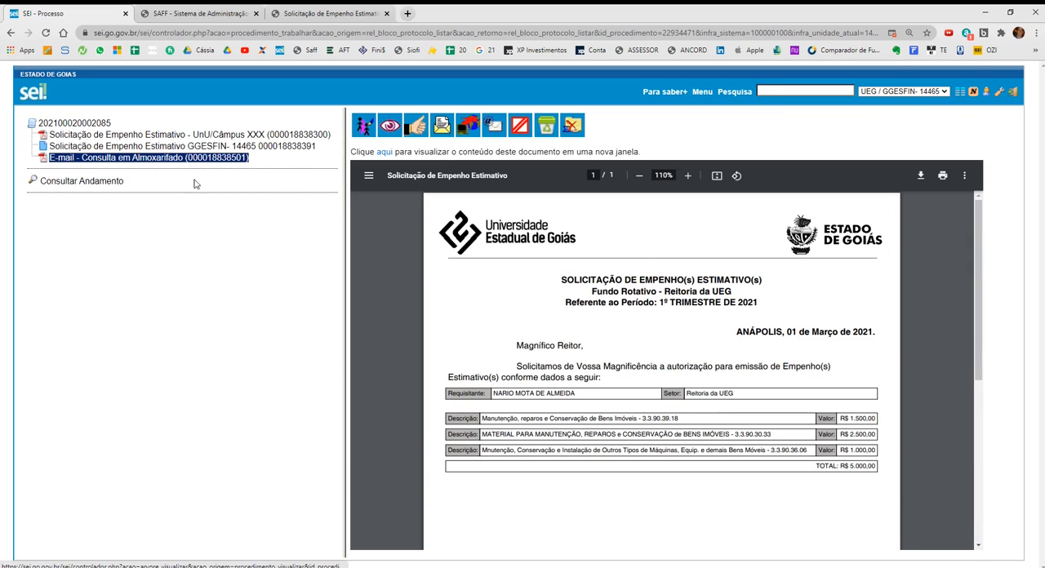
Start sending the process, search the destination units by Sigla 14465, and close the unit search without selecting a unit.
{"action": "left_click", "coordinate": [89, 125]}
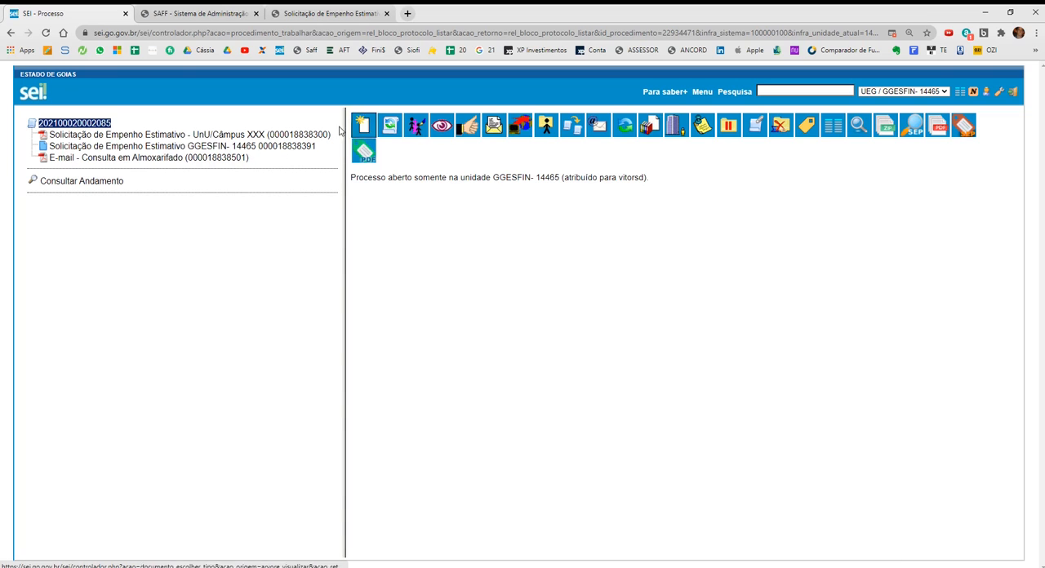
{"action": "left_click", "coordinate": [494, 125]}
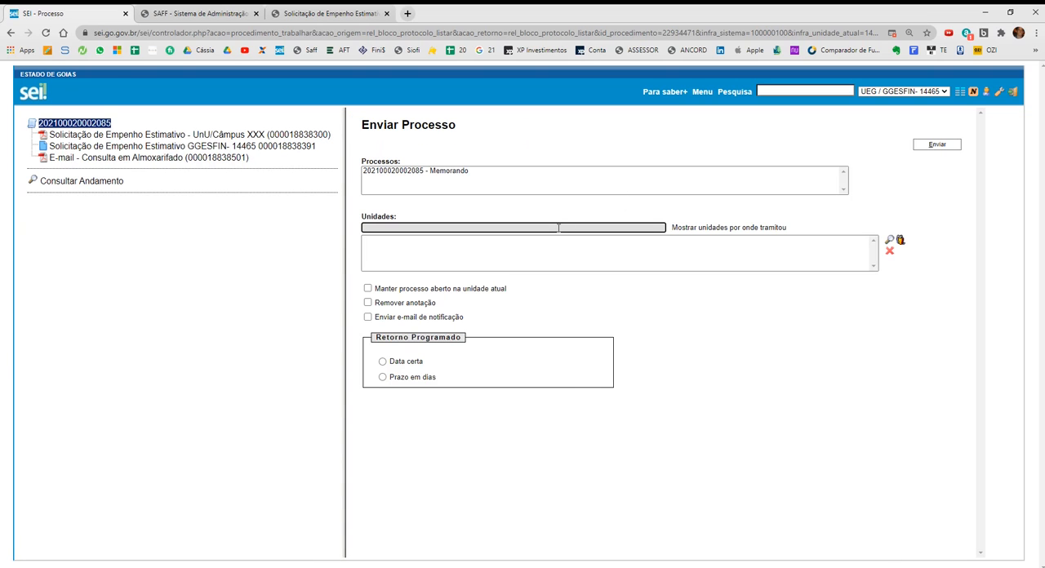
{"action": "left_click", "coordinate": [558, 228]}
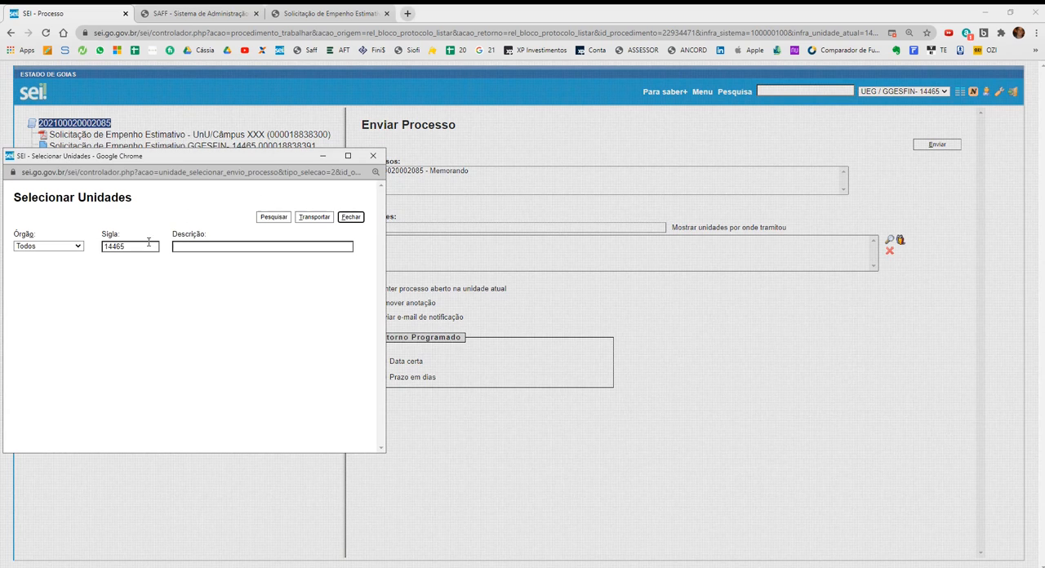
{"action": "left_click_drag", "start_coordinate": [129, 245], "coordinate": [90, 244]}
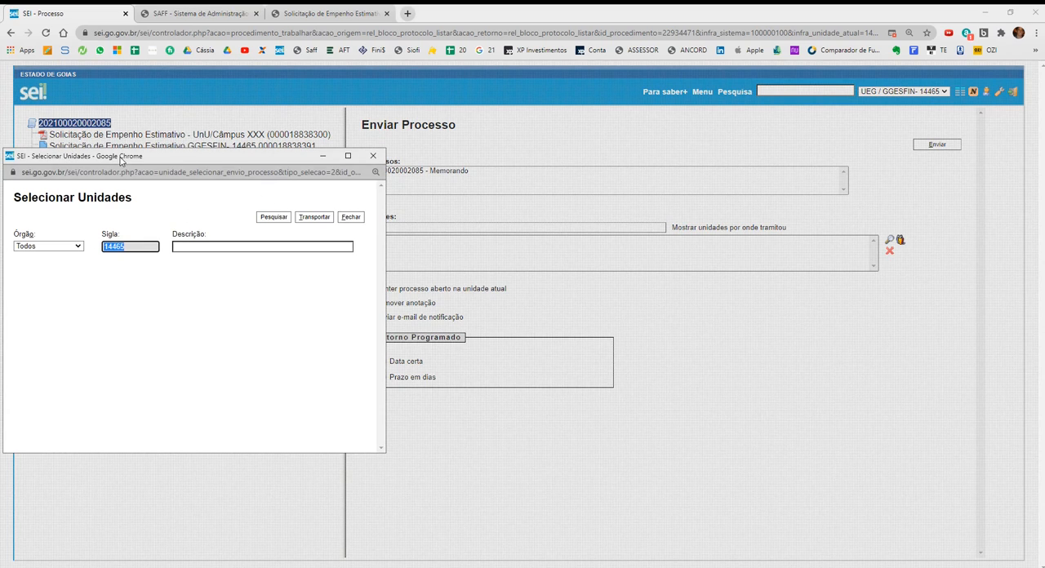
{"action": "left_click_drag", "start_coordinate": [126, 159], "coordinate": [546, 199]}
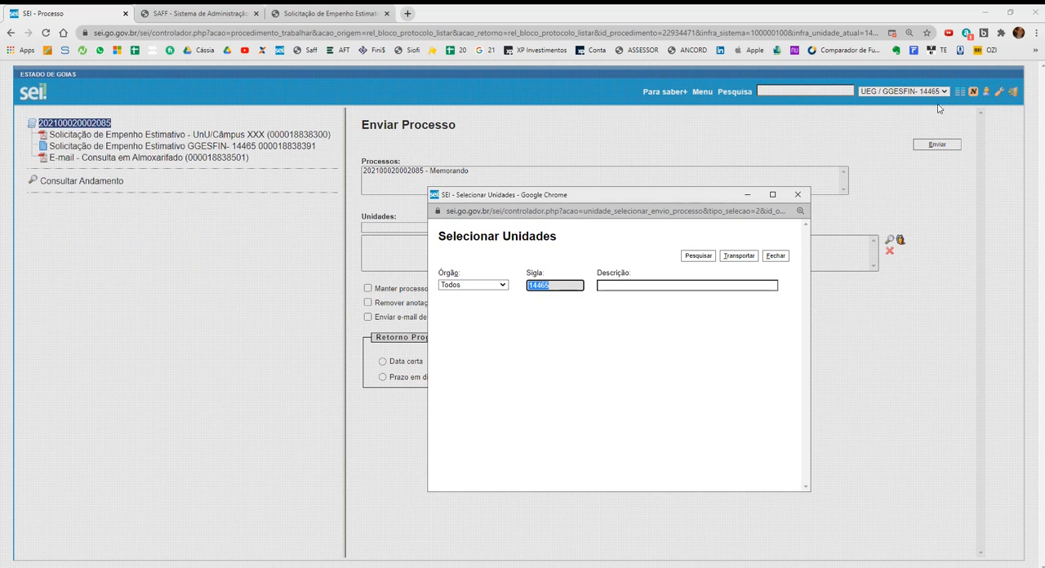
{"action": "left_click", "coordinate": [698, 256]}
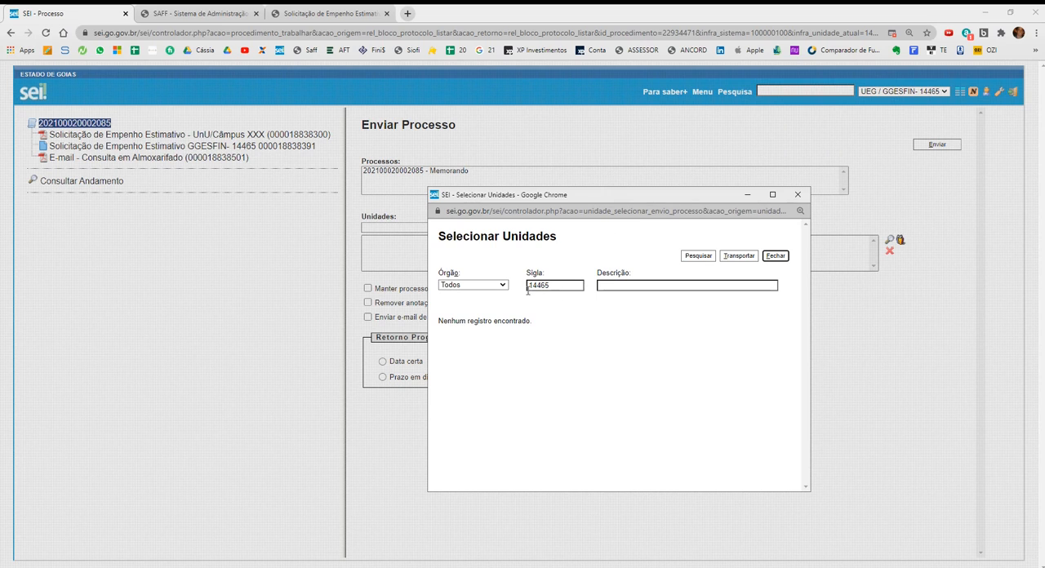
{"action": "left_click", "coordinate": [798, 195]}
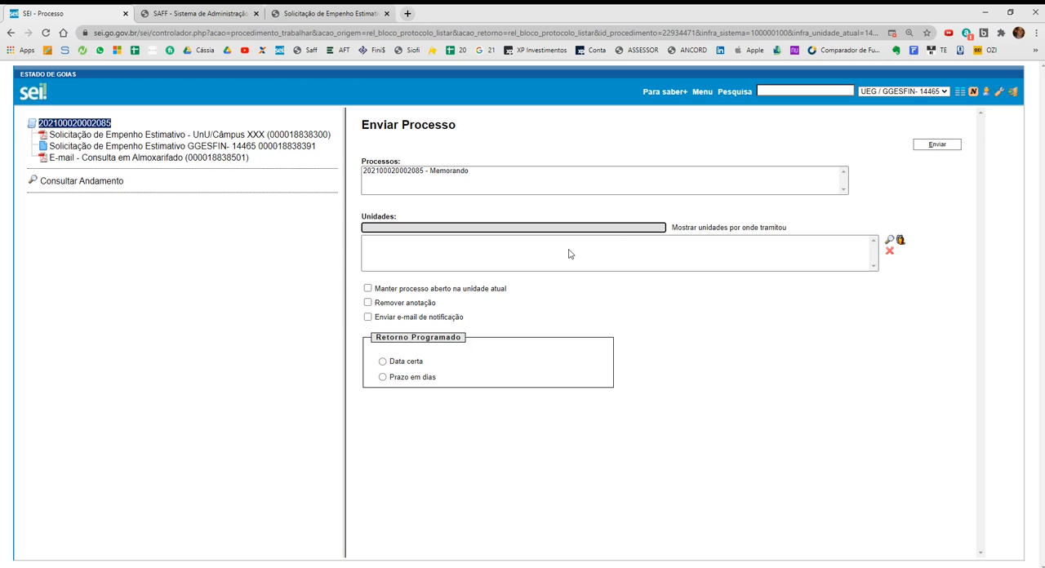
Open the Solicitação de Empenho Estimativo - UnU/Câmpus XXX document from the process tree.
{"action": "left_click", "coordinate": [187, 136]}
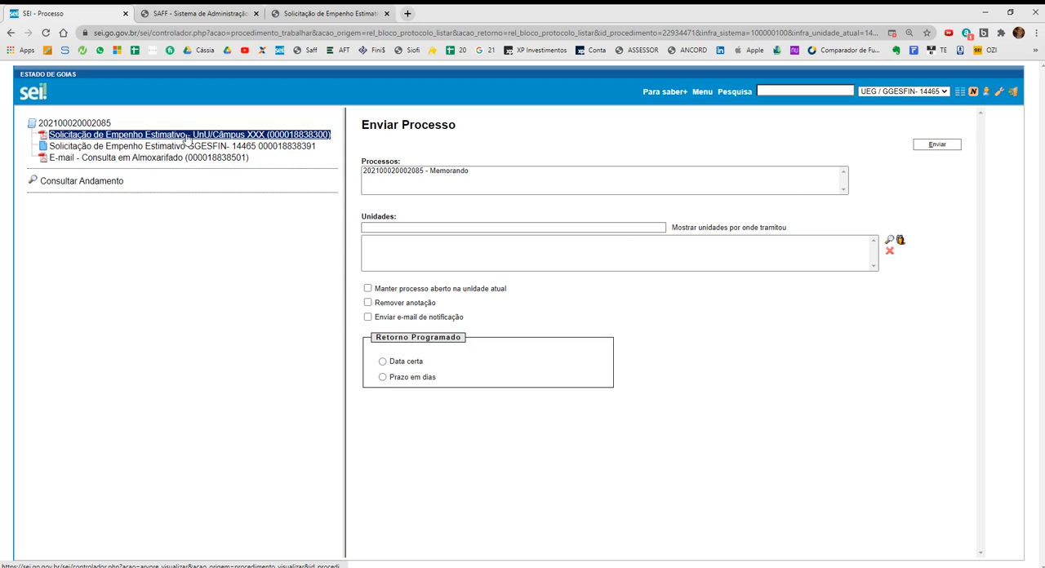